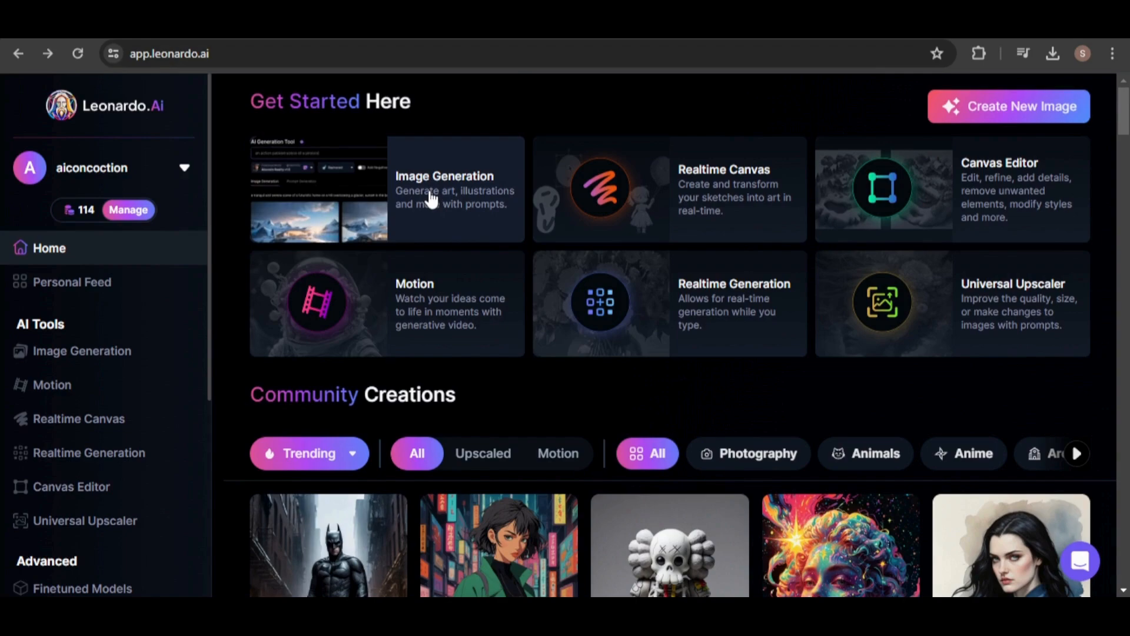
Open the Image Generation tool from the home page
left_click(431, 199)
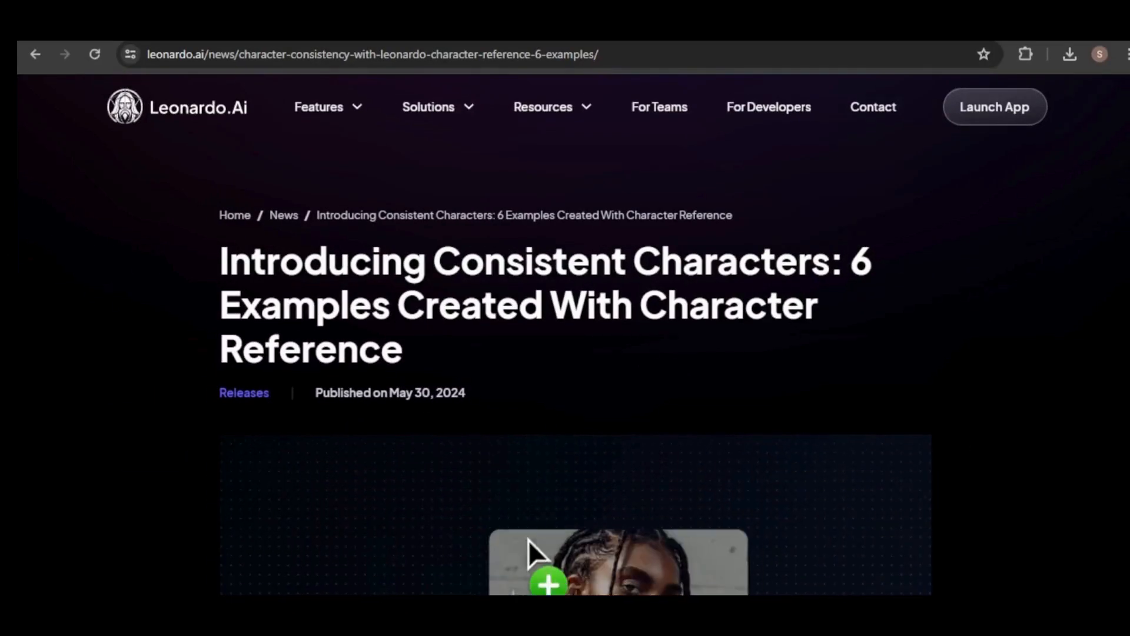
Examine the Character Reference article's example images, prompts and settings for storybooks, film, graphic novels, marketing and fashion
scroll(530, 550, "down", 4)
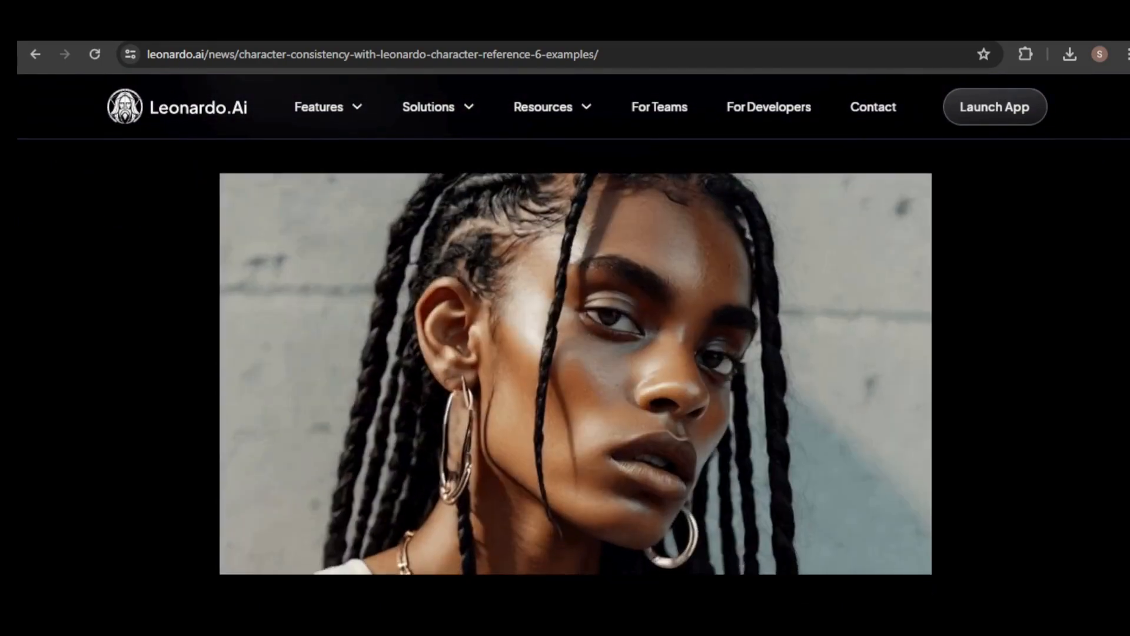
scroll(576, 365, "down", 6)
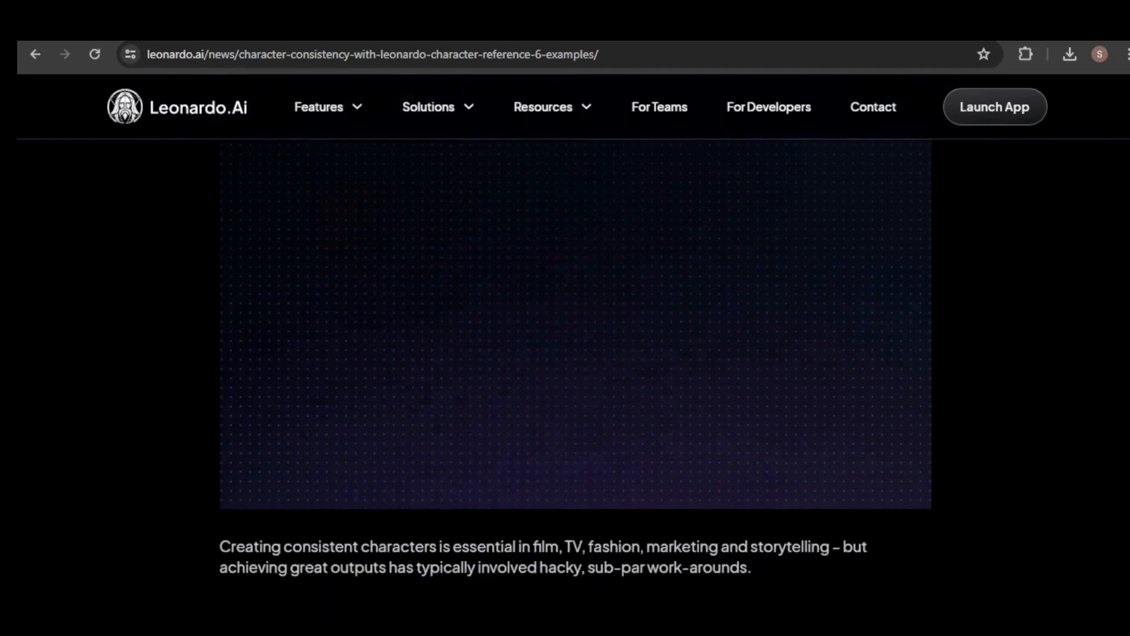
scroll(576, 365, "down", 3)
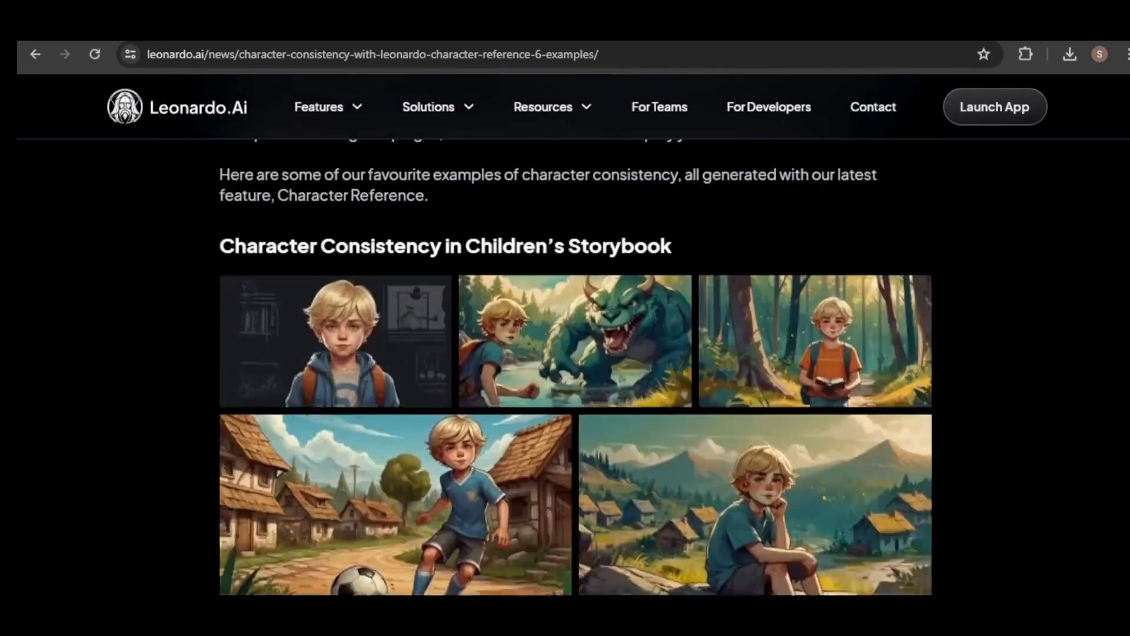
scroll(575, 365, "down", 3)
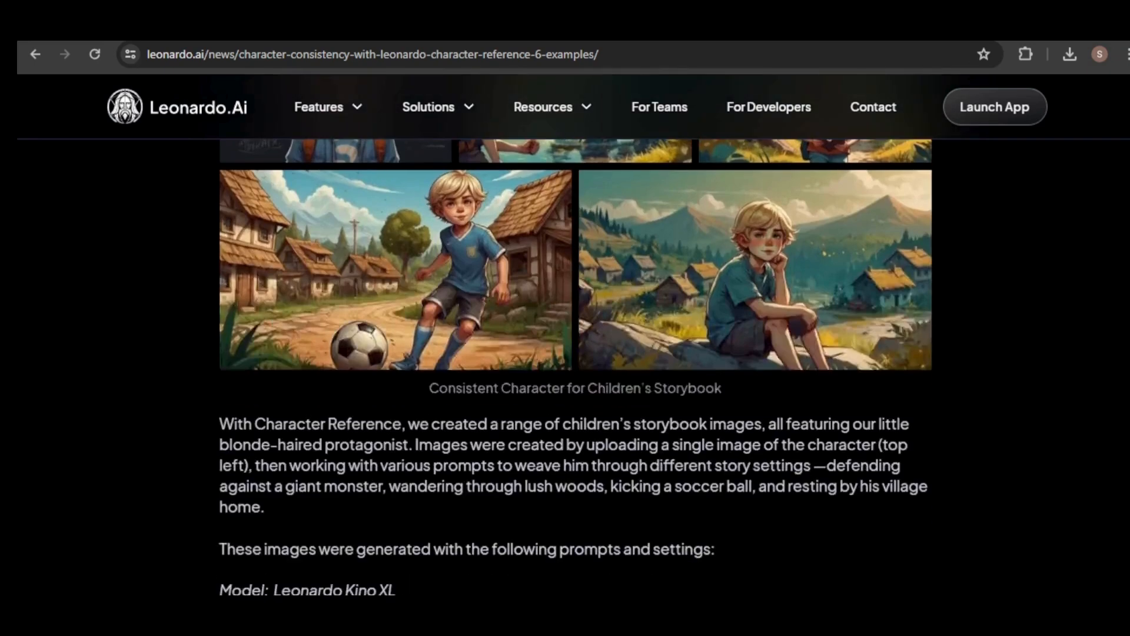
scroll(576, 365, "down", 11)
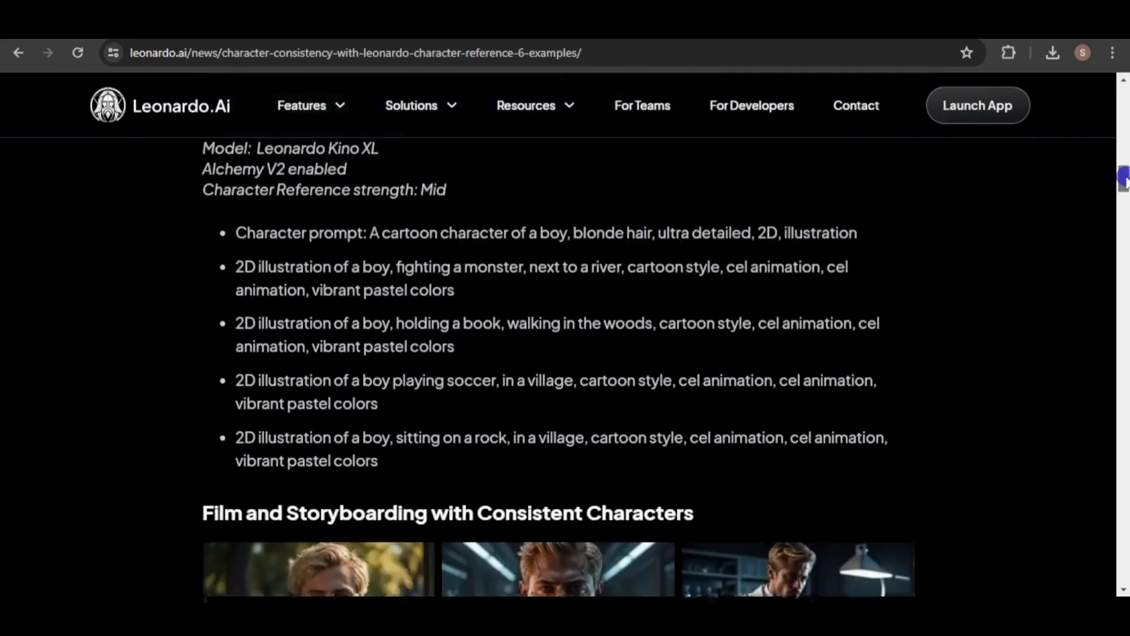
scroll(576, 365, "down", 7)
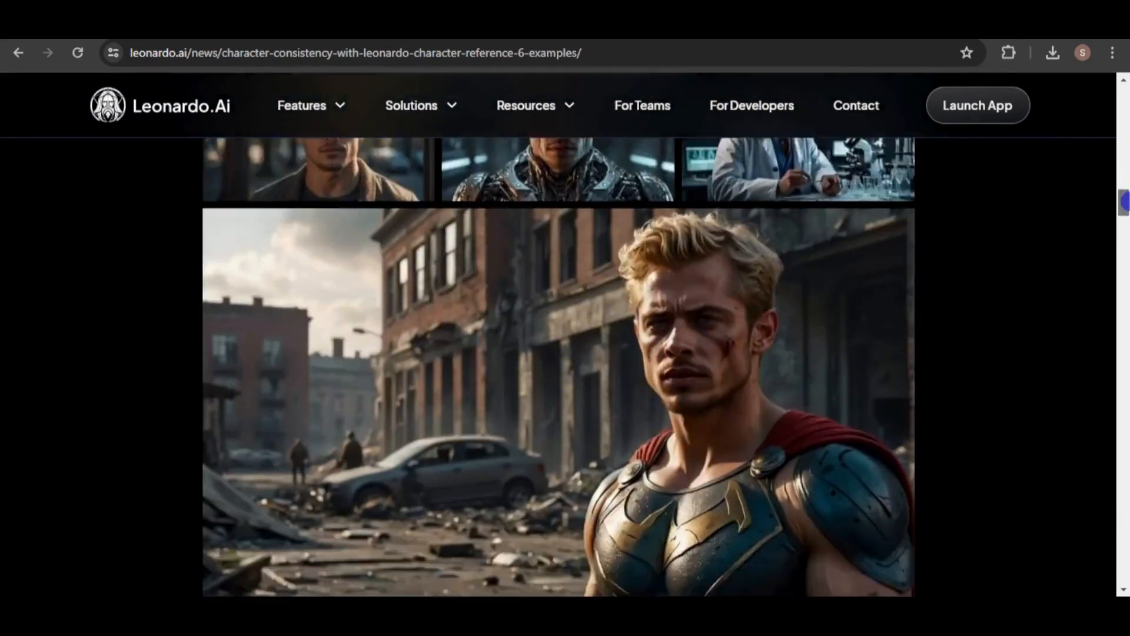
scroll(576, 365, "down", 9)
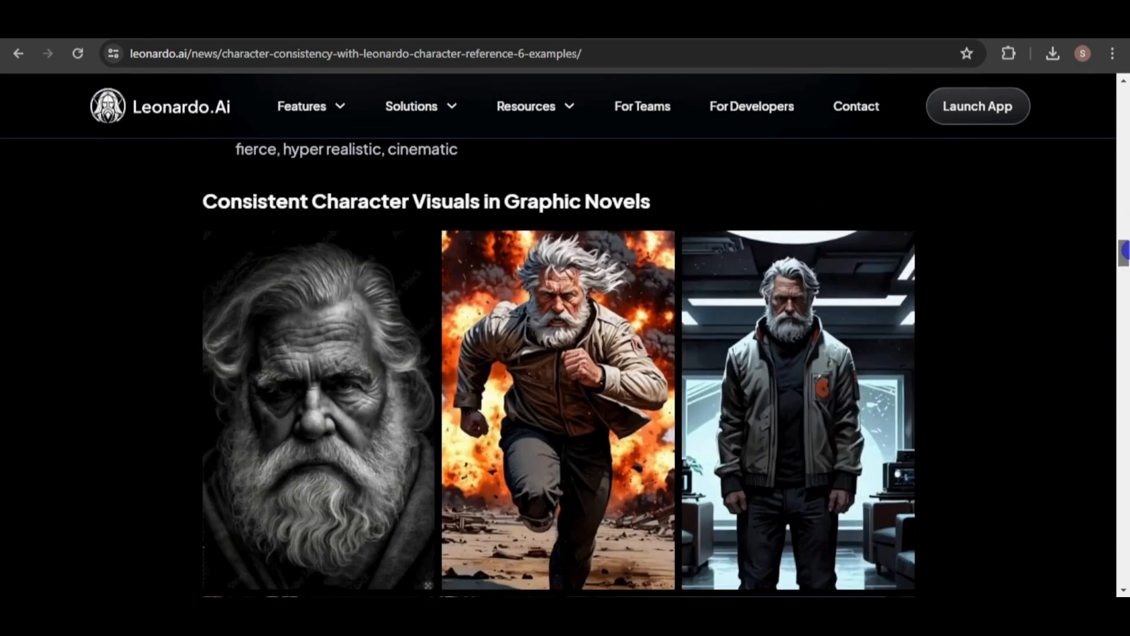
scroll(575, 365, "down", 5)
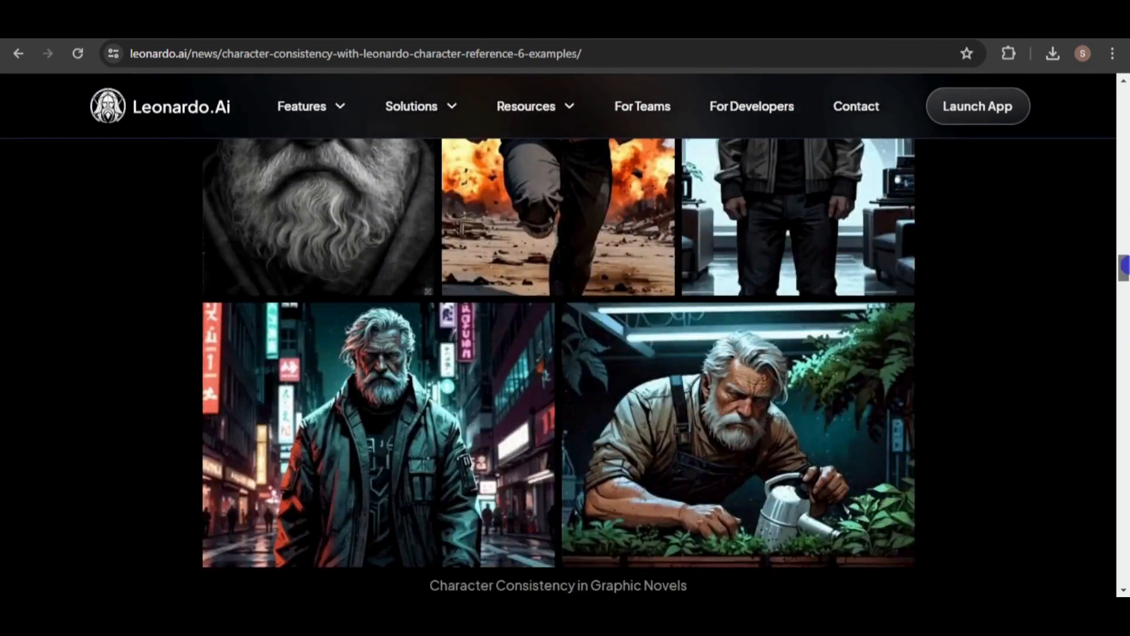
scroll(576, 365, "down", 5)
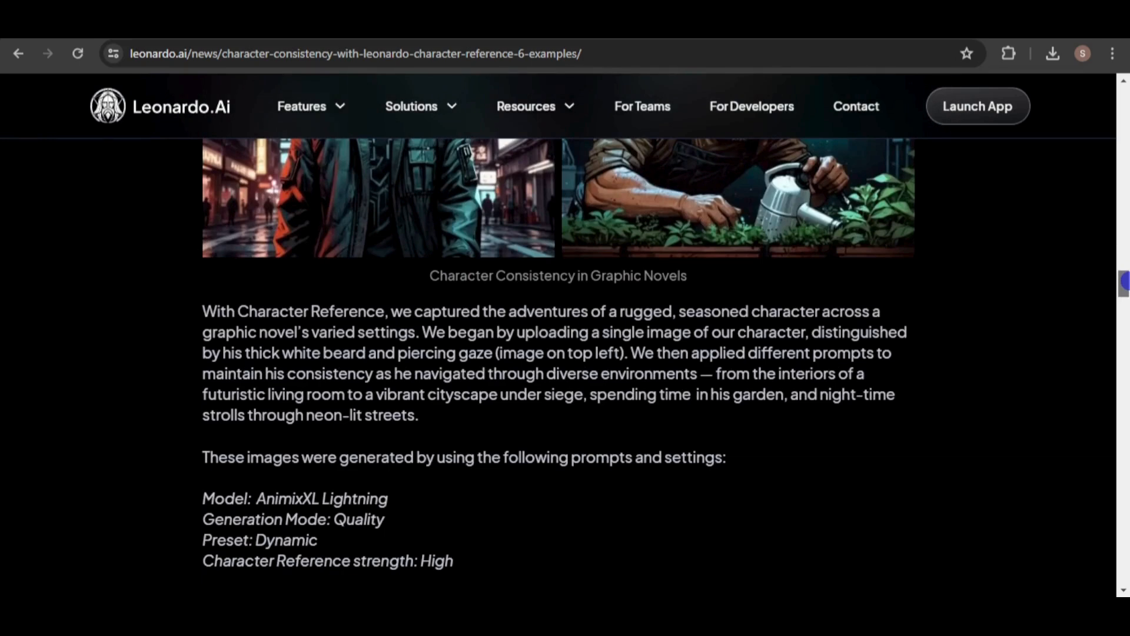
scroll(575, 365, "down", 4)
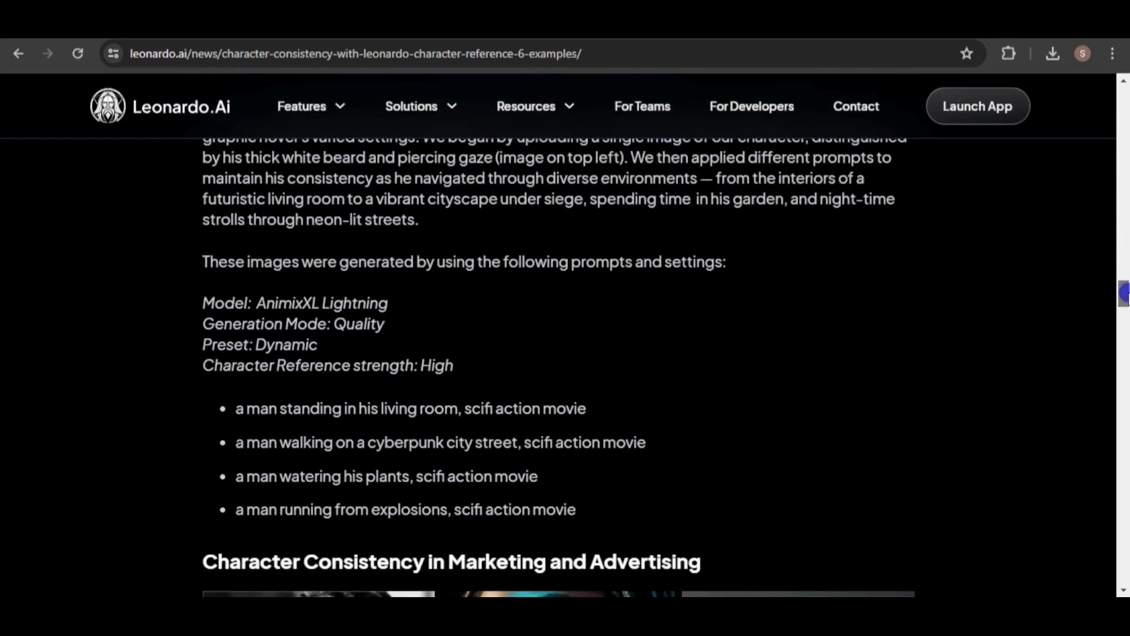
scroll(576, 365, "down", 4)
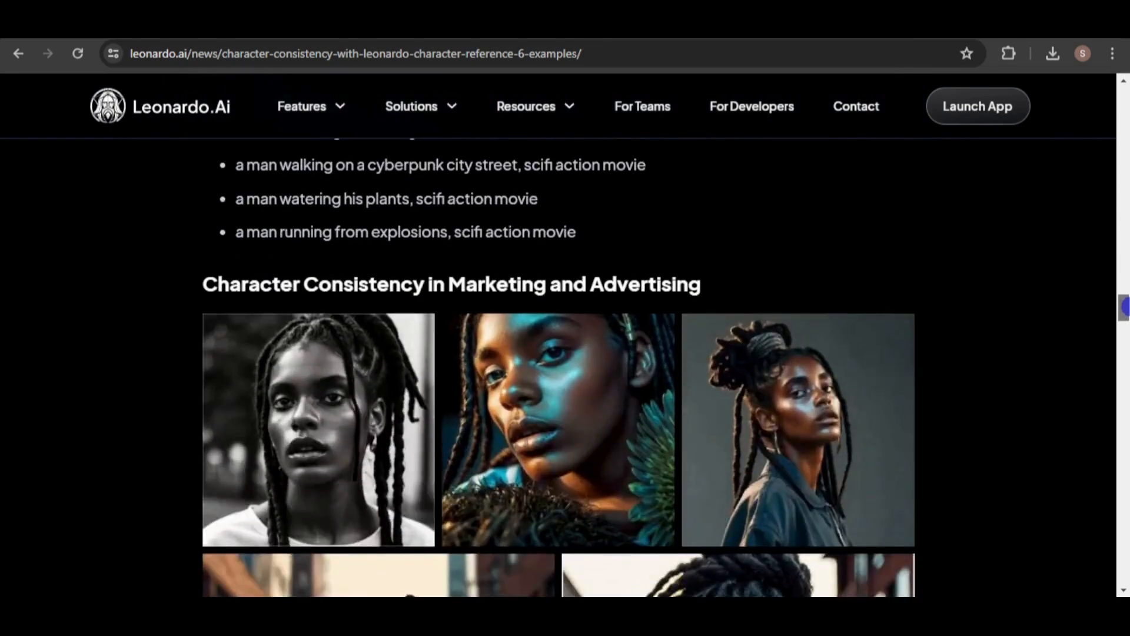
scroll(575, 365, "down", 9)
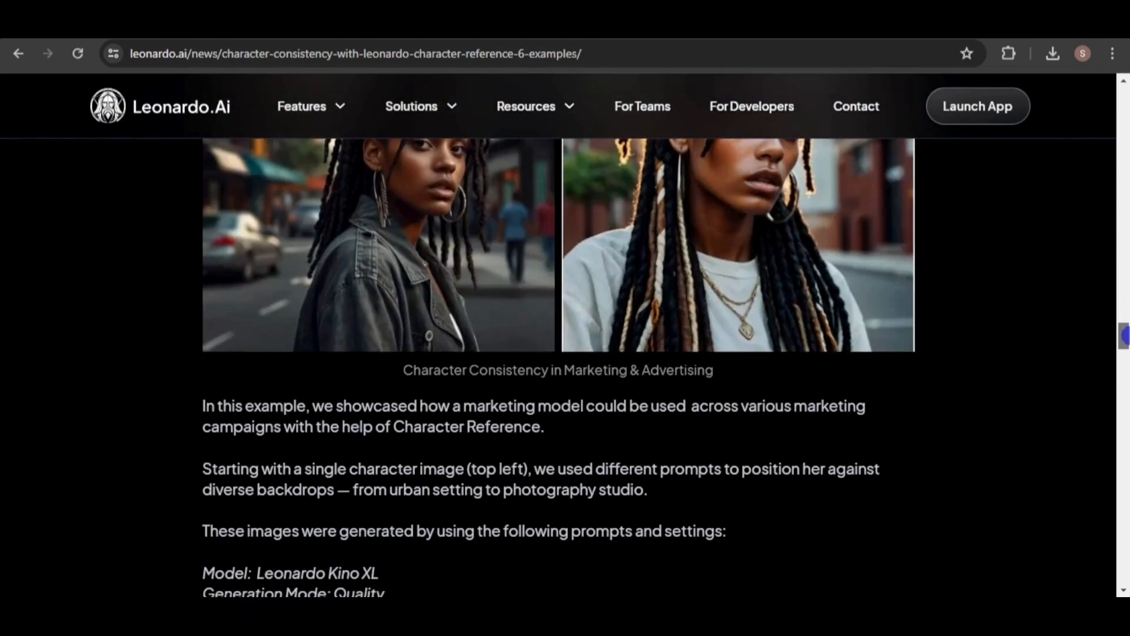
scroll(576, 365, "down", 4)
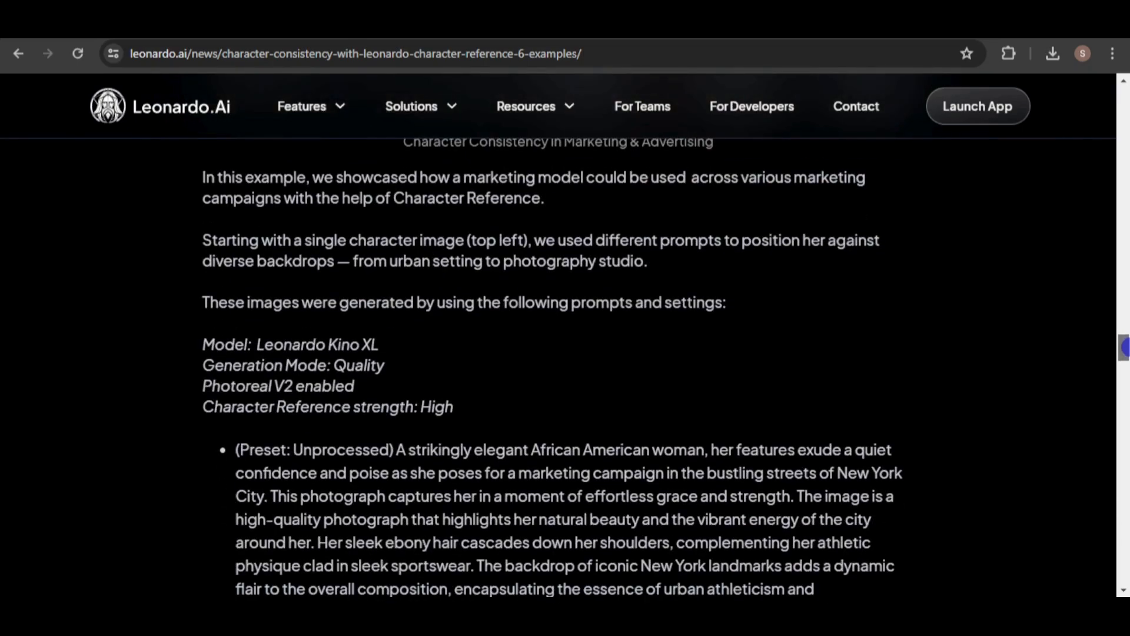
scroll(575, 365, "down", 1)
scroll(576, 365, "down", 4)
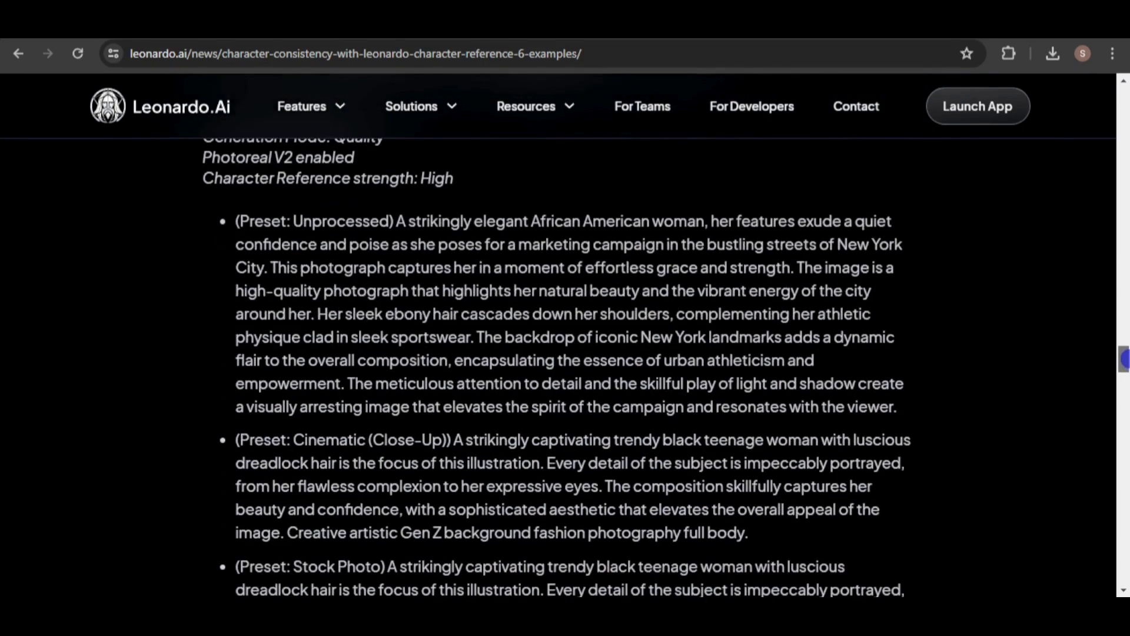
left_click_drag(1124, 358, 1123, 388)
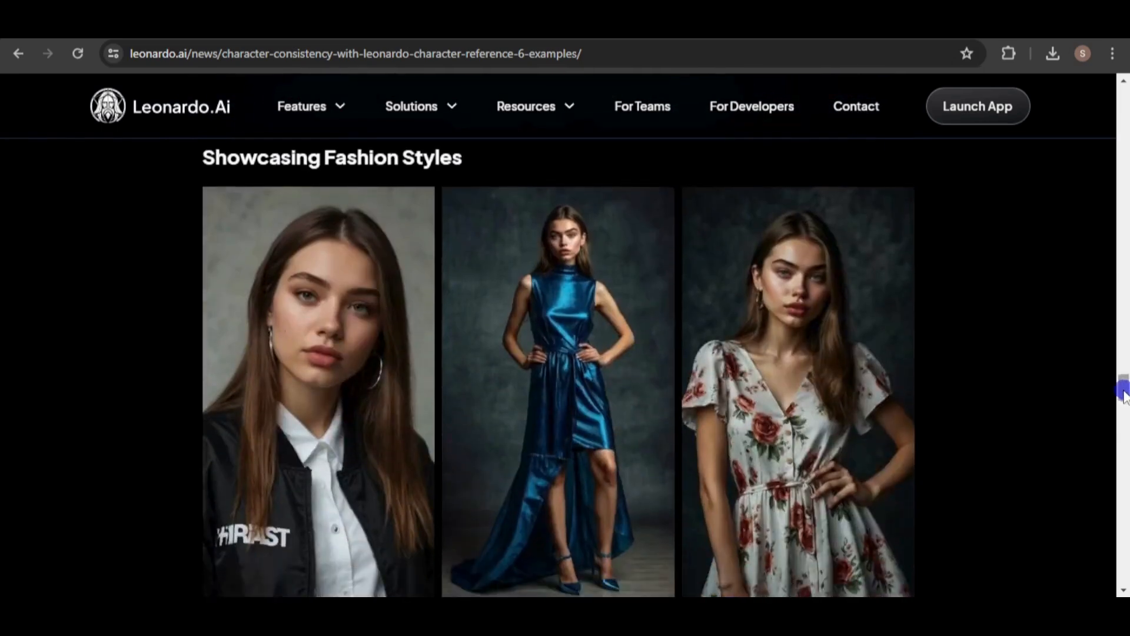
left_click_drag(1124, 393, 1125, 471)
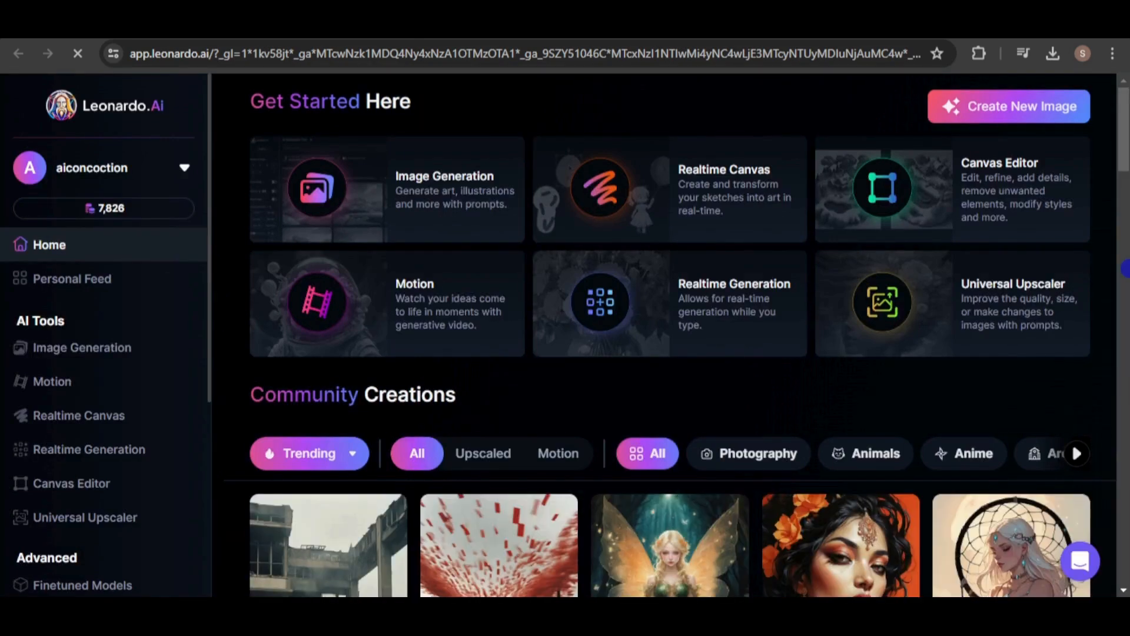
Open the Image Generation tool and set its preset to Cinematic Kino
left_click(410, 184)
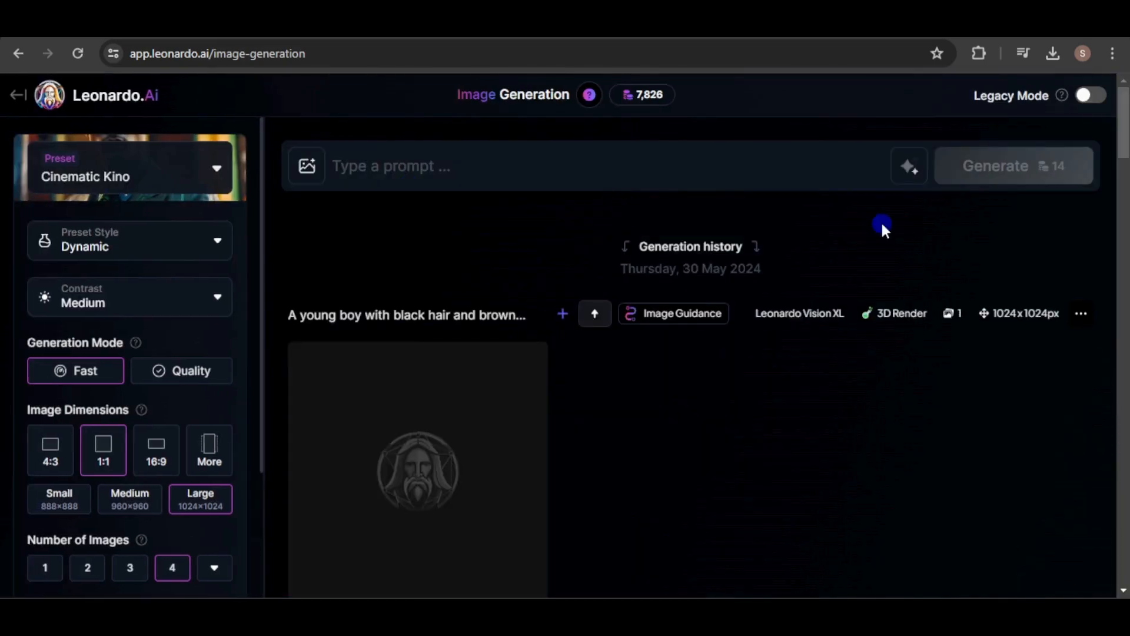
left_click(1093, 97)
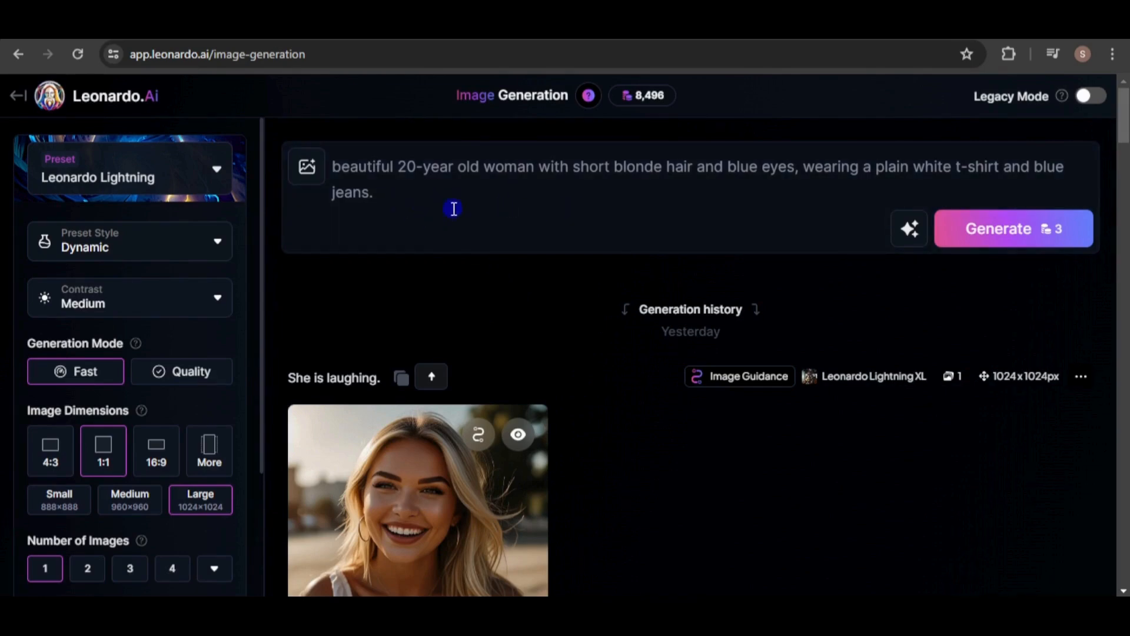
left_click(220, 172)
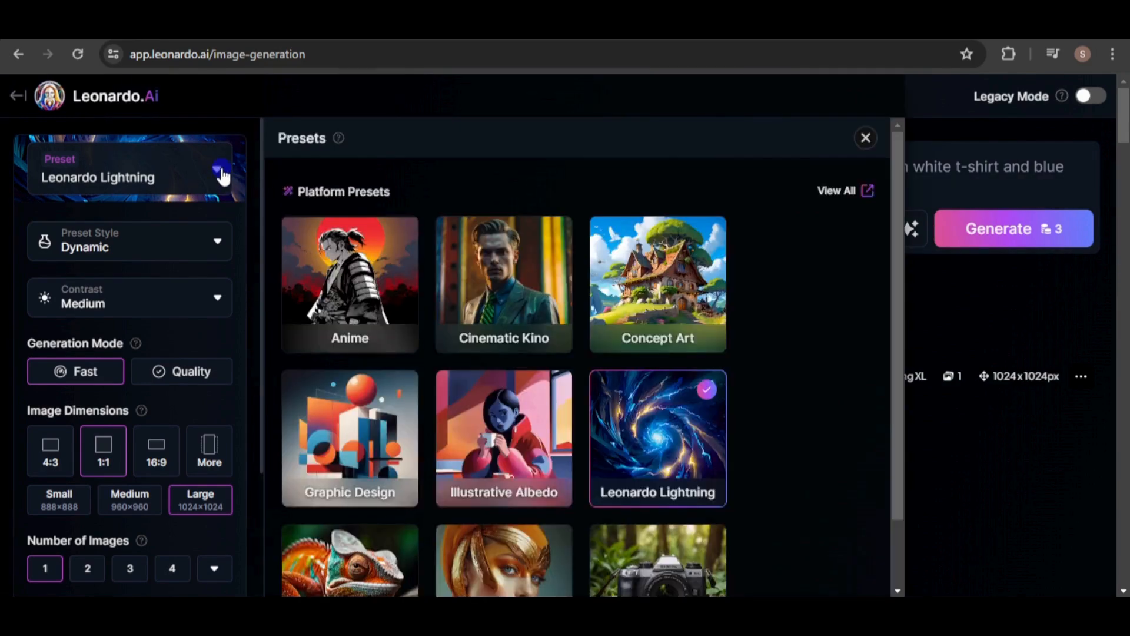
left_click(503, 286)
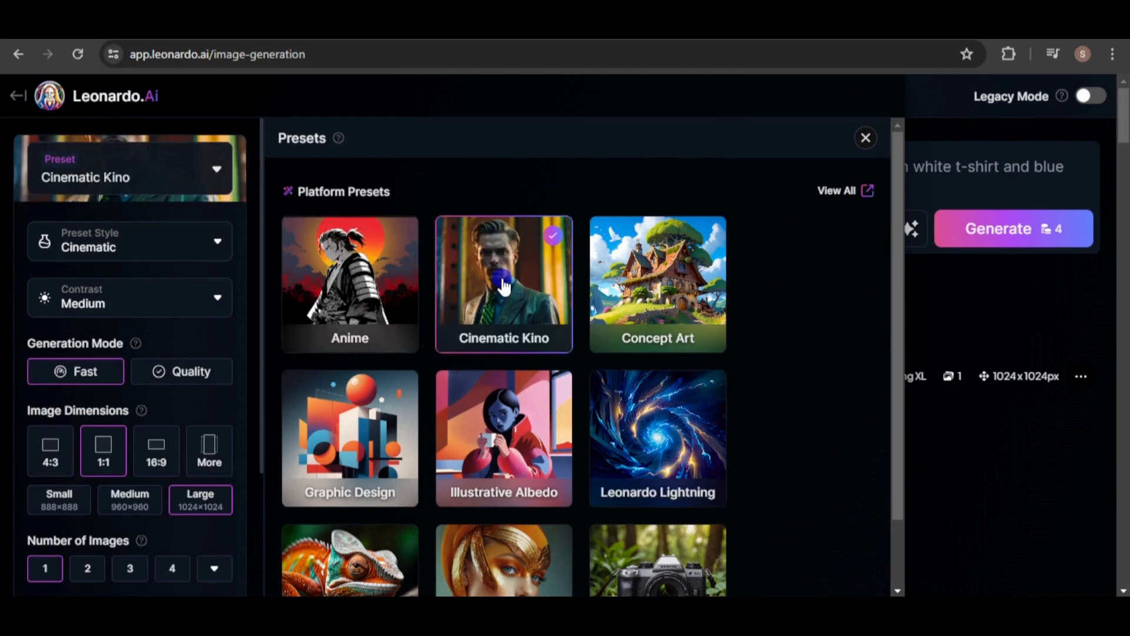
left_click(866, 139)
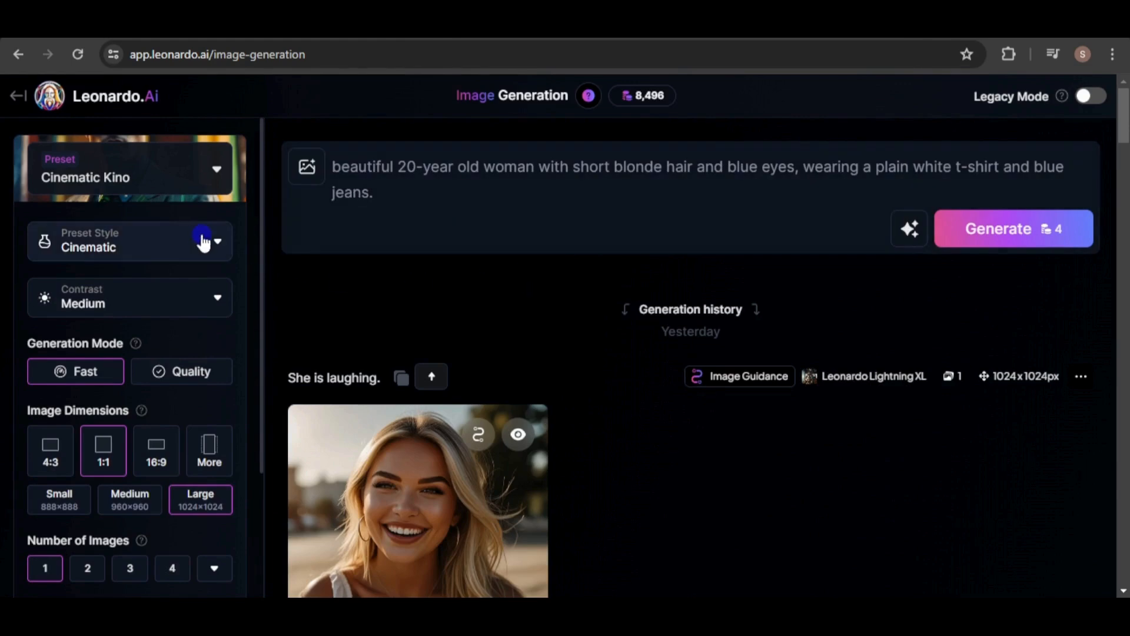
Enable PhotoReal in the advanced settings and generate one image from the prompt describing the blonde woman in a white t-shirt
left_click_drag(262, 257, 250, 425)
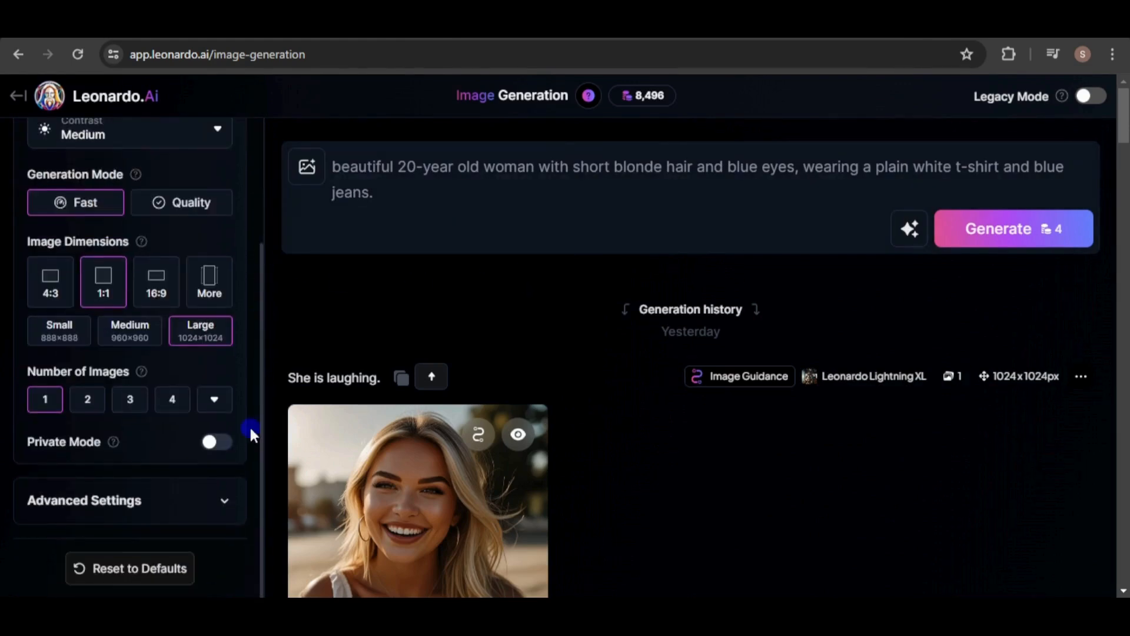
left_click(223, 502)
left_click_drag(258, 354, 265, 512)
left_click(218, 333)
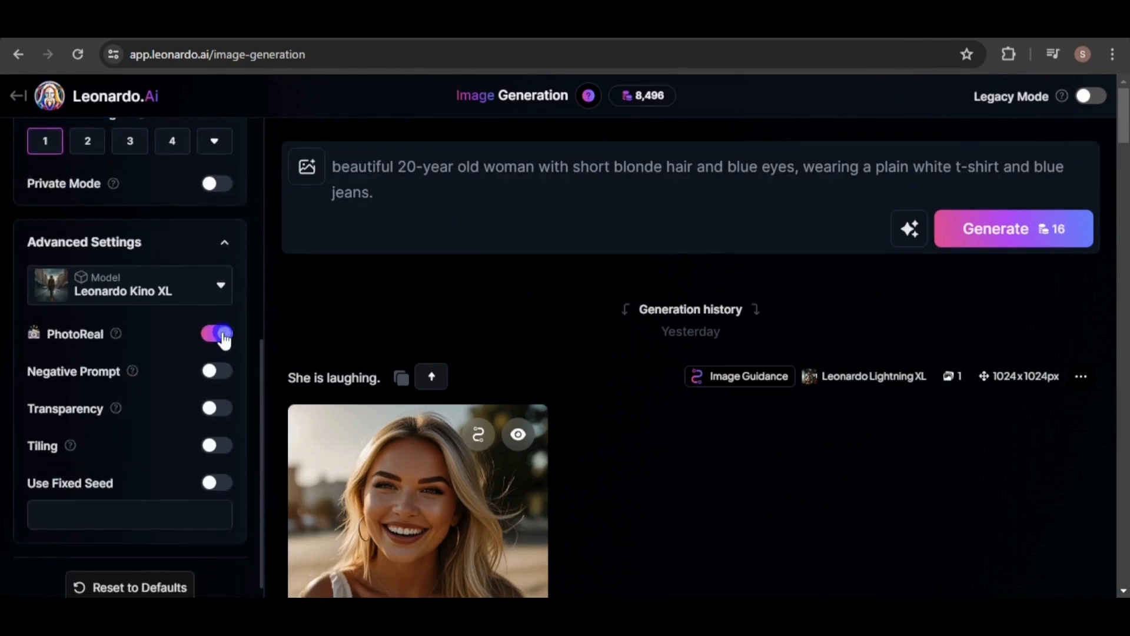
mouse_move(115, 334)
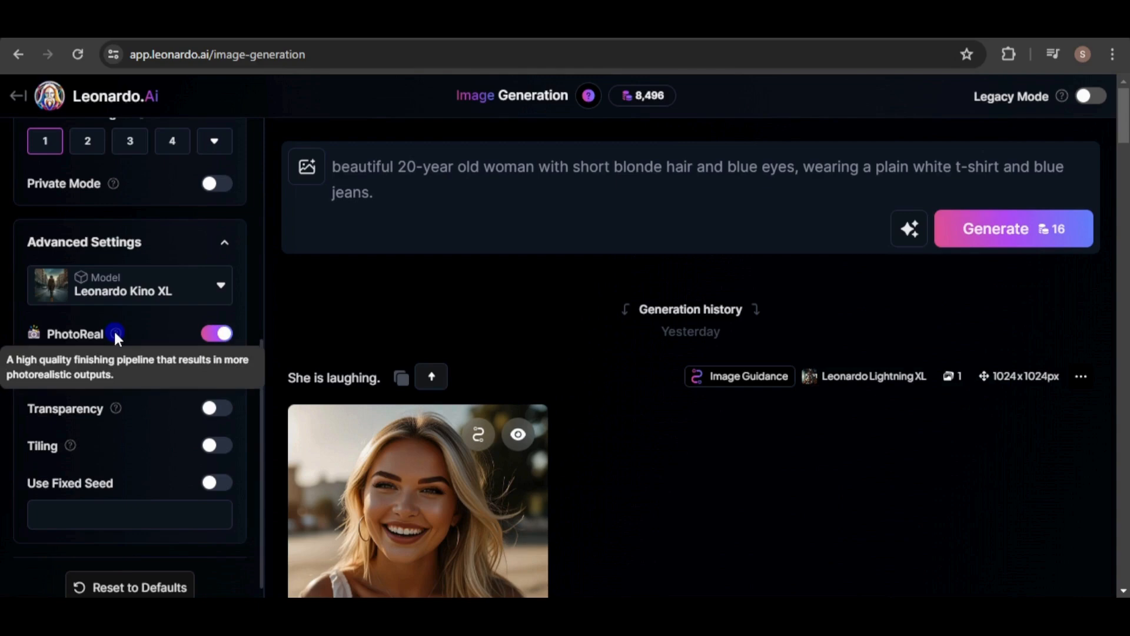
left_click(1016, 232)
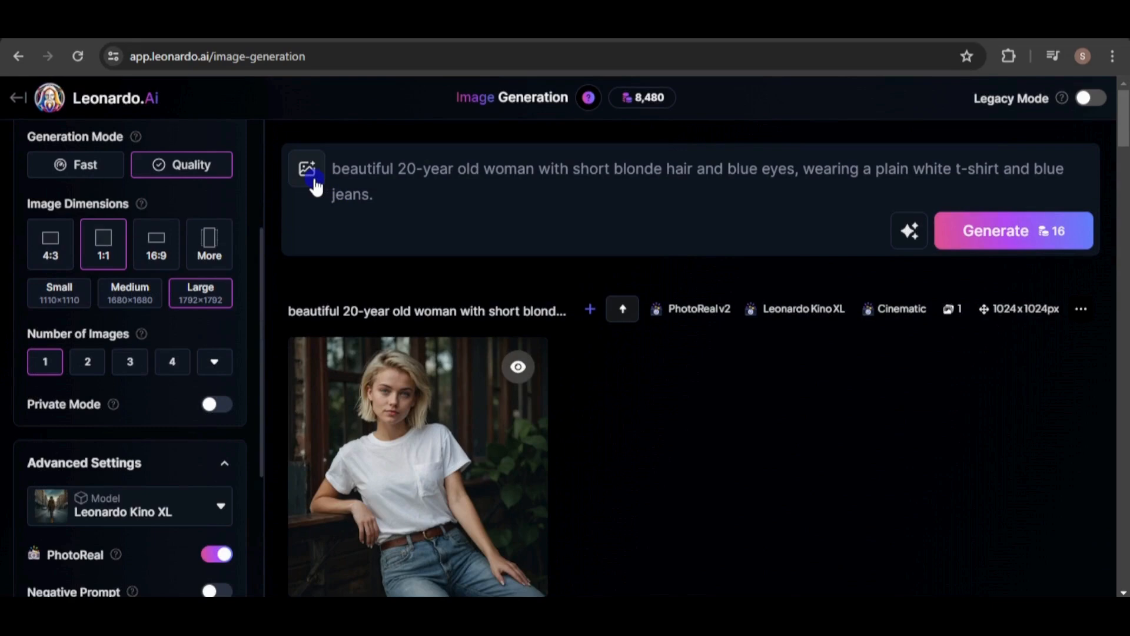
Add a Character Reference using the newly generated image of the blonde woman in a white t-shirt and jeans from your own generations
left_click(307, 171)
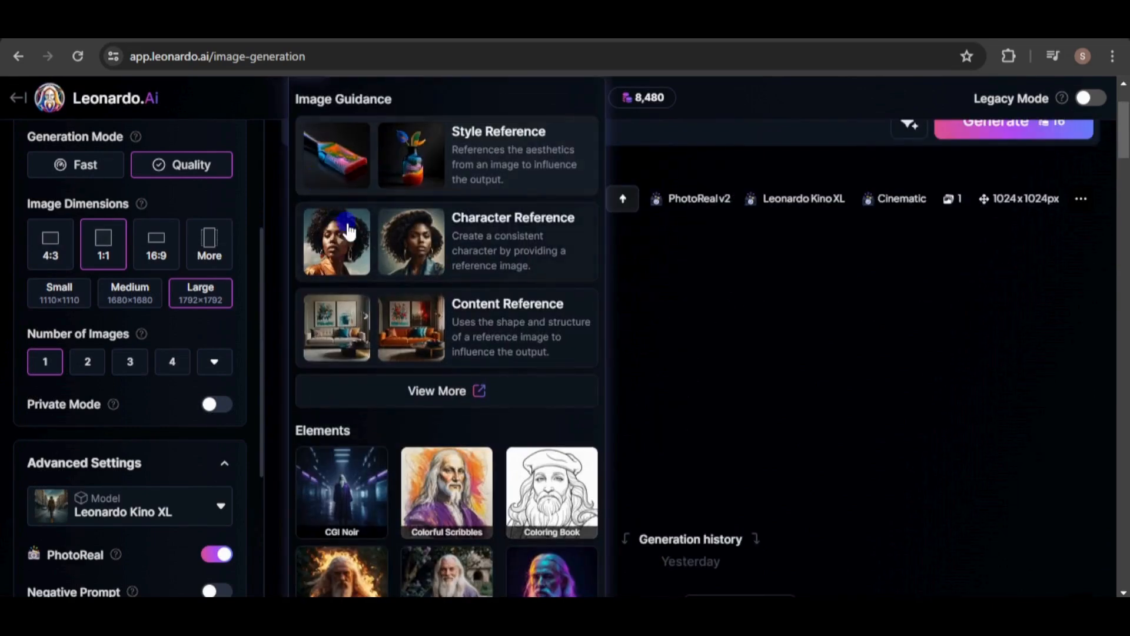
left_click(485, 246)
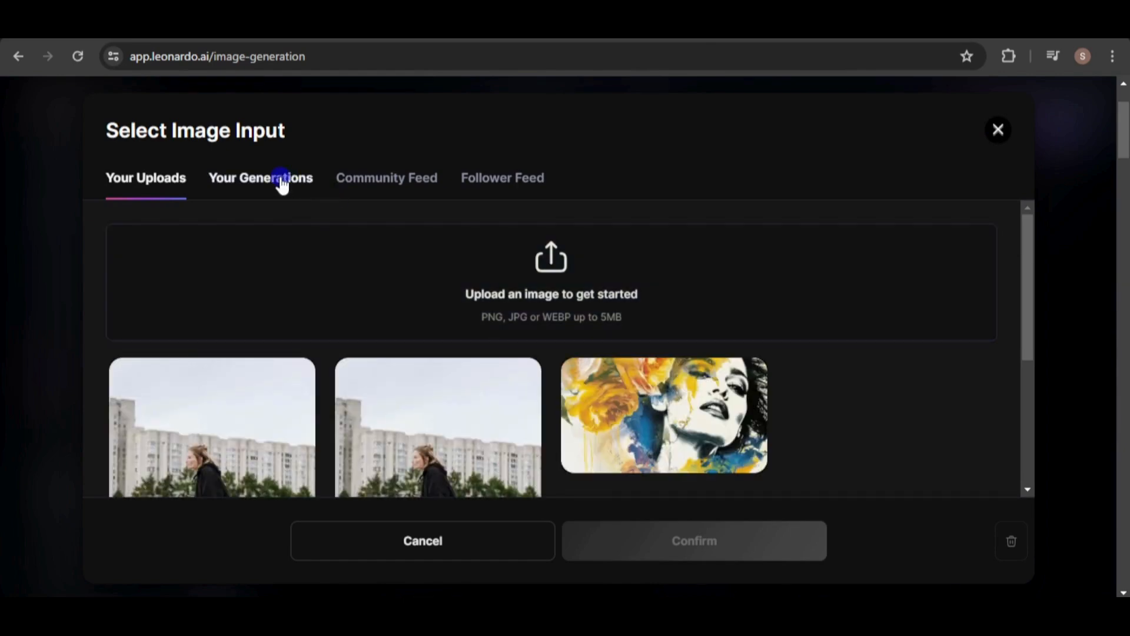
left_click(282, 183)
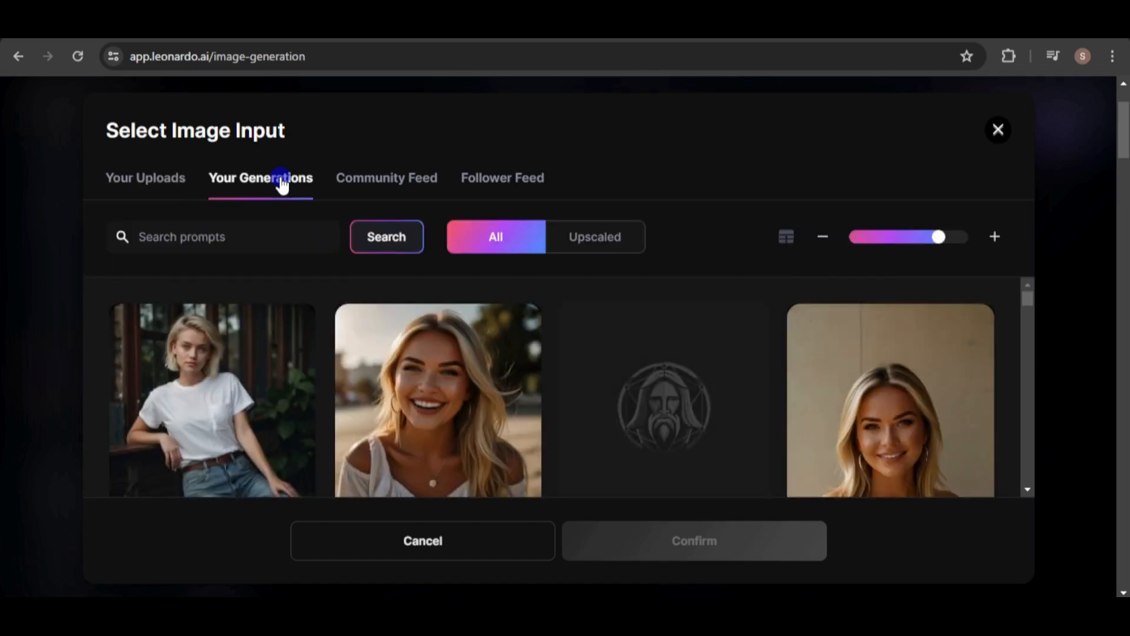
left_click(234, 396)
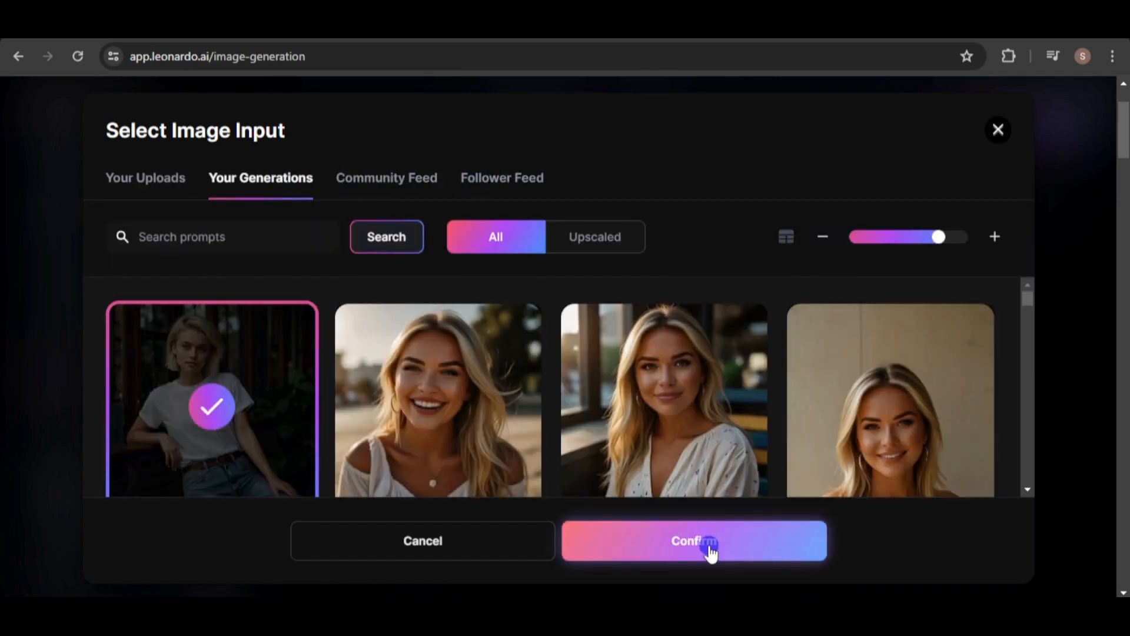
left_click(709, 546)
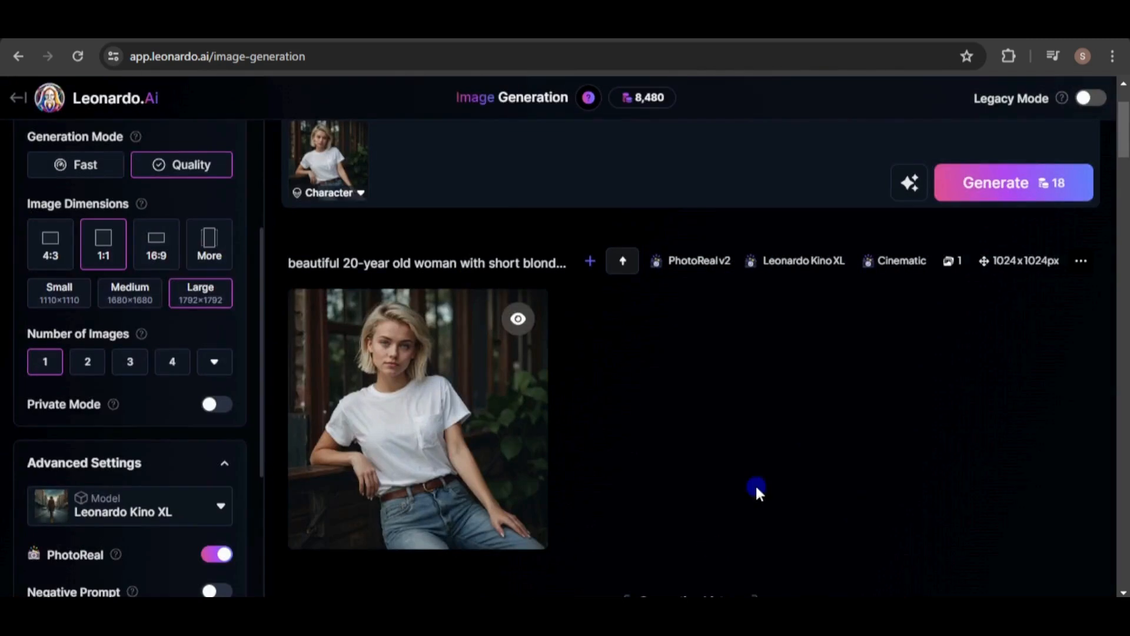
Append "She is smiling." to the end of the image prompt
scroll(755, 484, "up", 2)
left_click(449, 202)
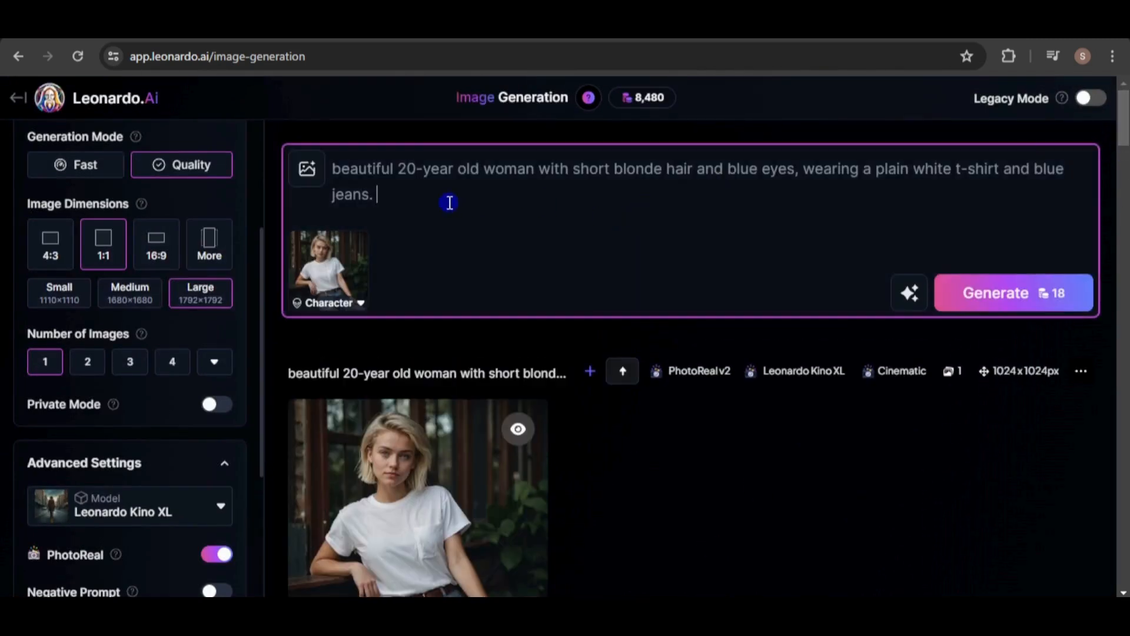
type("She is smiling.")
Set the Character Reference strength to High and generate an image from the extended prompt
left_click(356, 302)
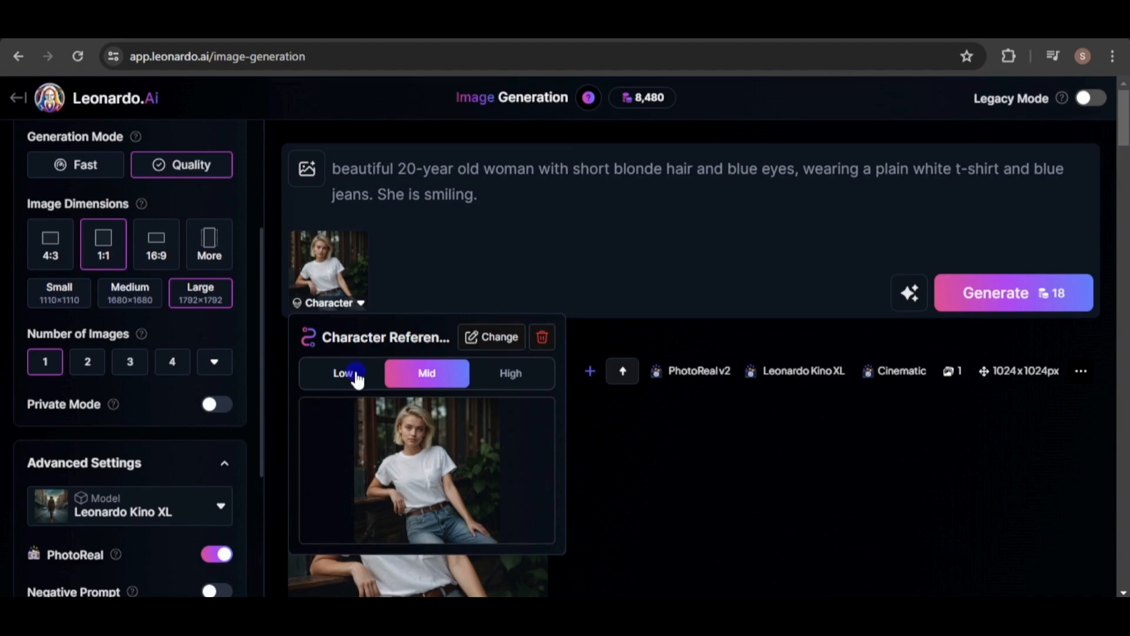
left_click(511, 375)
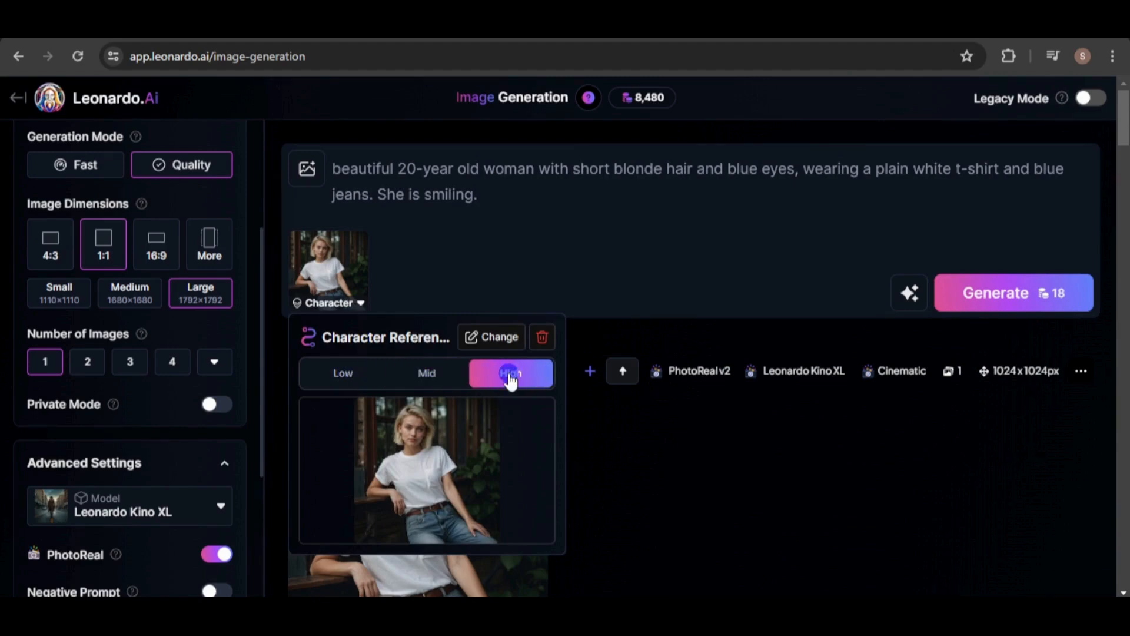
left_click(1040, 295)
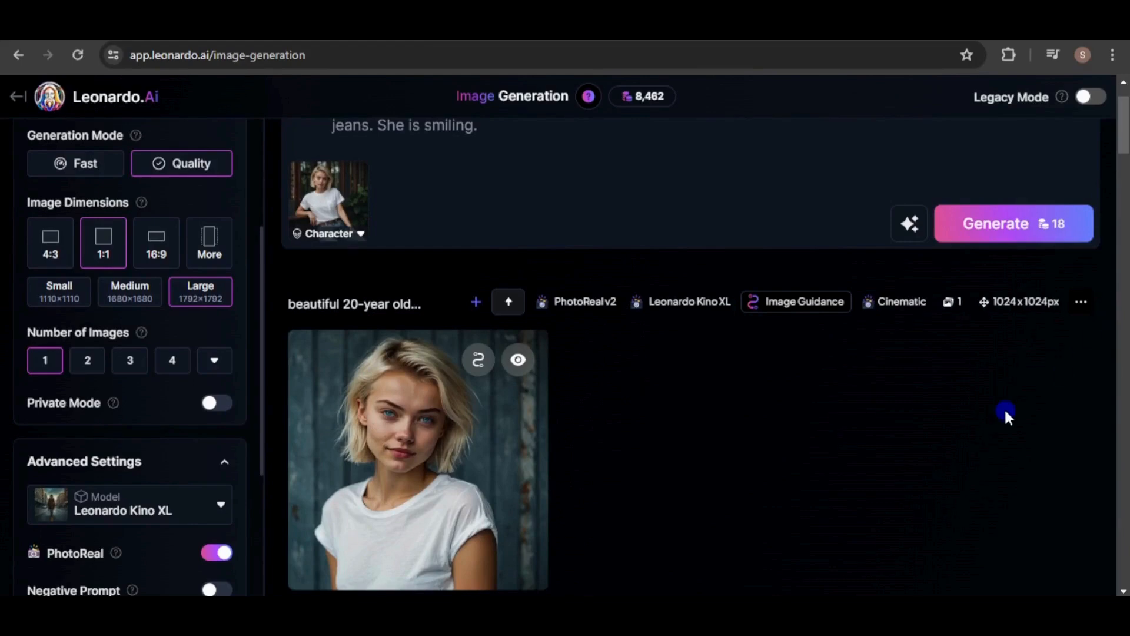
Change the prompt's last sentence to "She is laughing." and generate an image
scroll(1125, 152, "down", 1)
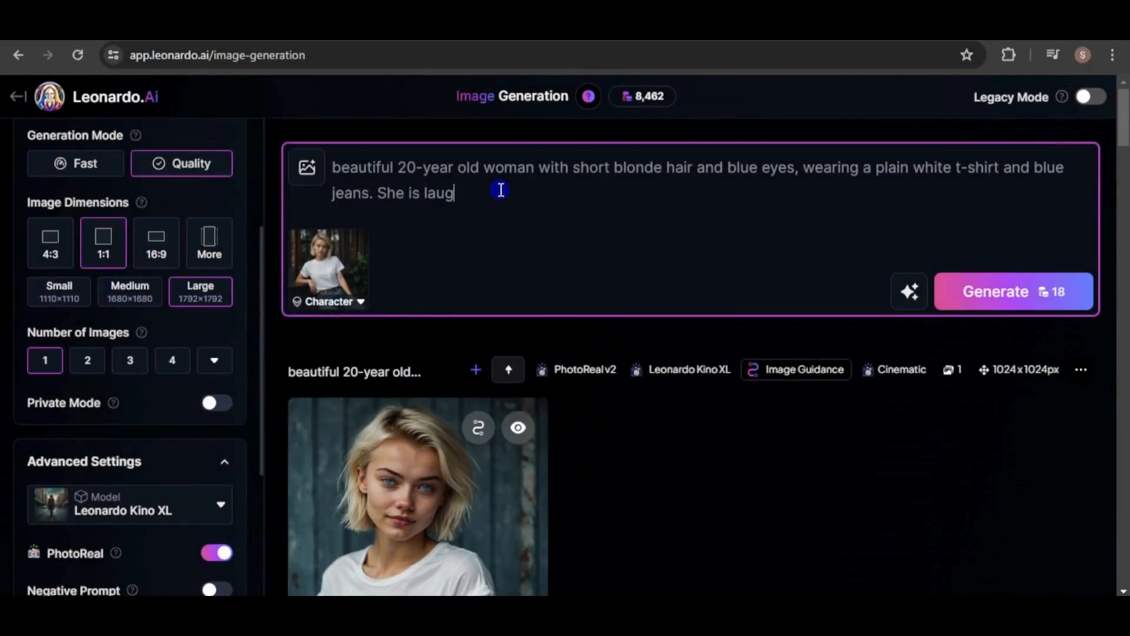
type("hing.")
left_click(986, 301)
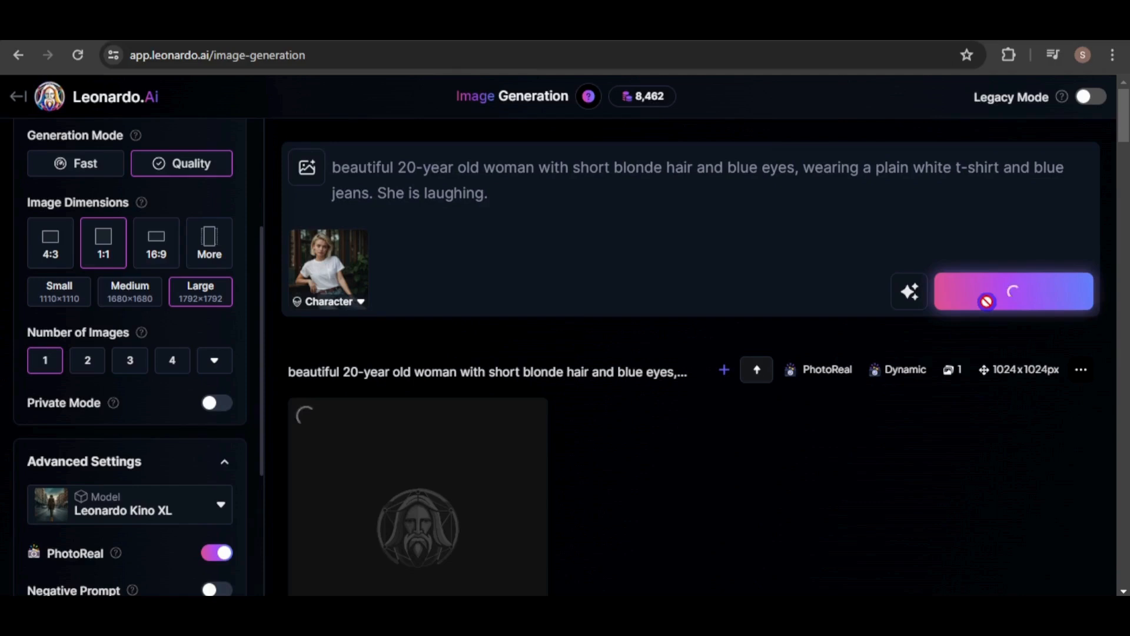
Generate the laughing image again with the Character Reference strength set to Mid, and once more with it set to Low
left_click(360, 302)
left_click(427, 382)
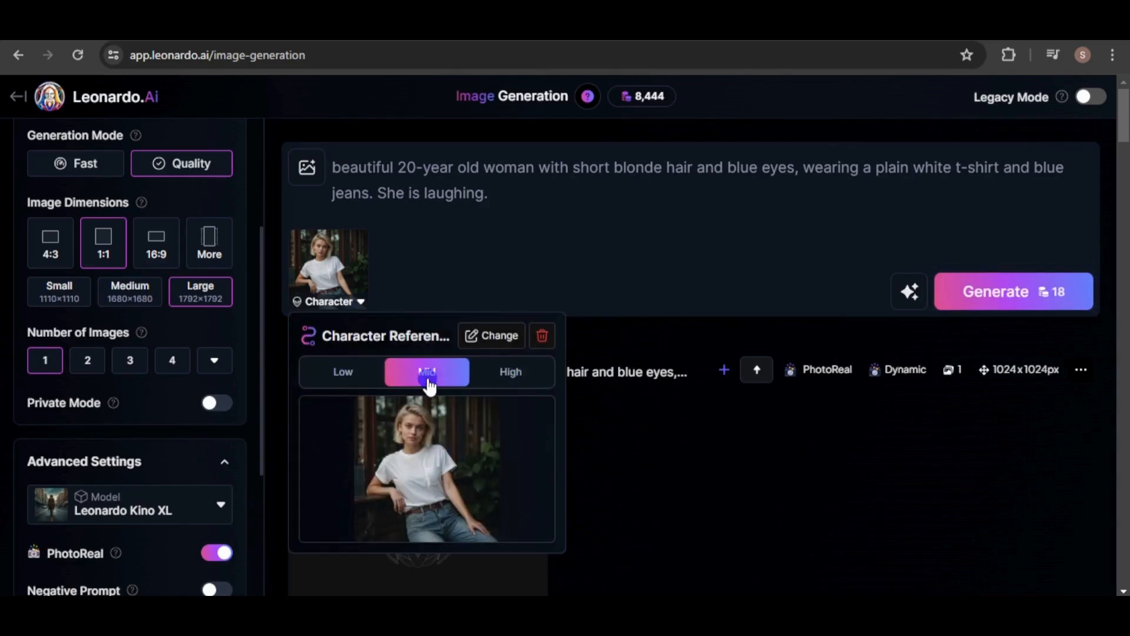
left_click(997, 301)
left_click(361, 302)
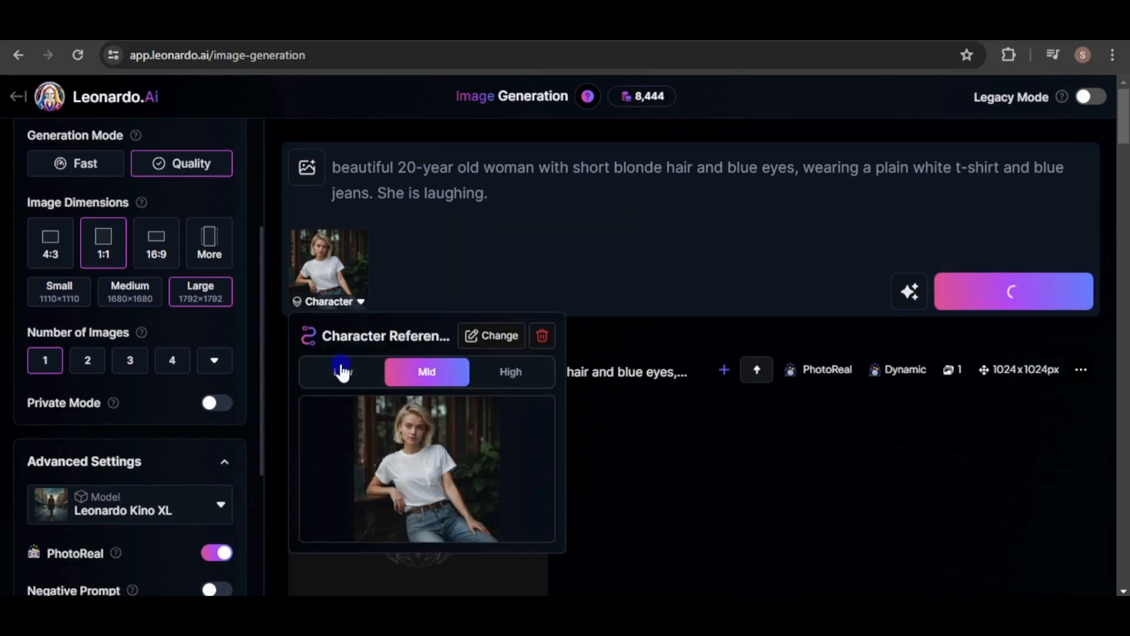
left_click(341, 372)
left_click(1020, 292)
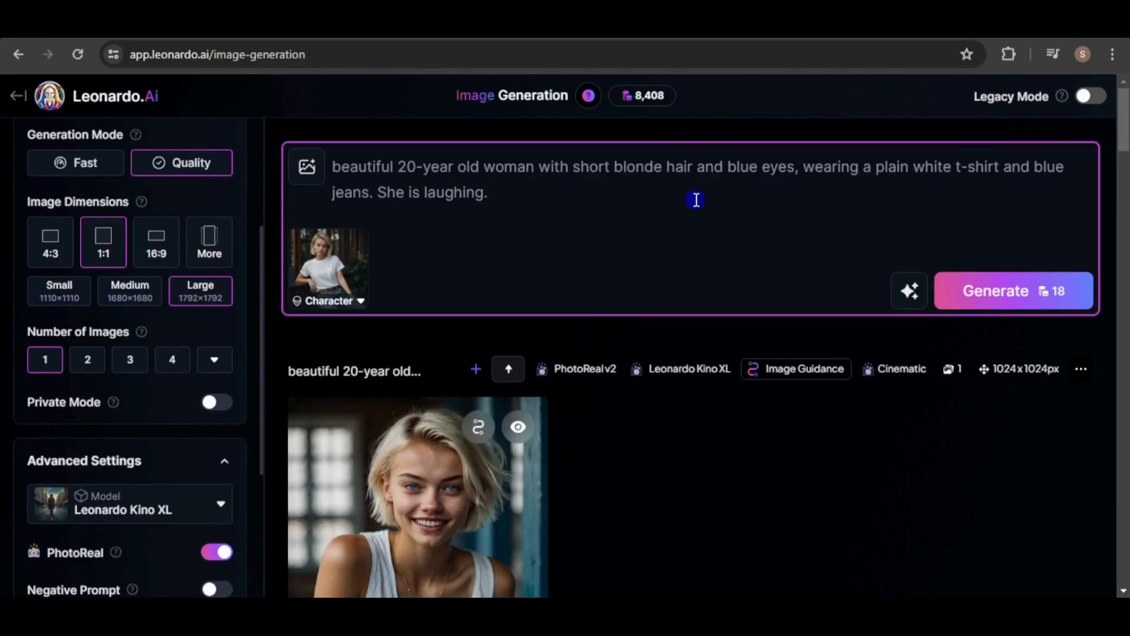
Change the prompt's last sentence to "She is sitting at an outdoor cafe drinking coffee." and generate an image
key("BackSpace")
key("BackSpace")
key("BackSpace")
key("BackSpace")
key("BackSpace")
key("BackSpace")
key("BackSpace")
key("BackSpace")
key("BackSpace")
type("sitting at an outdoor ca")
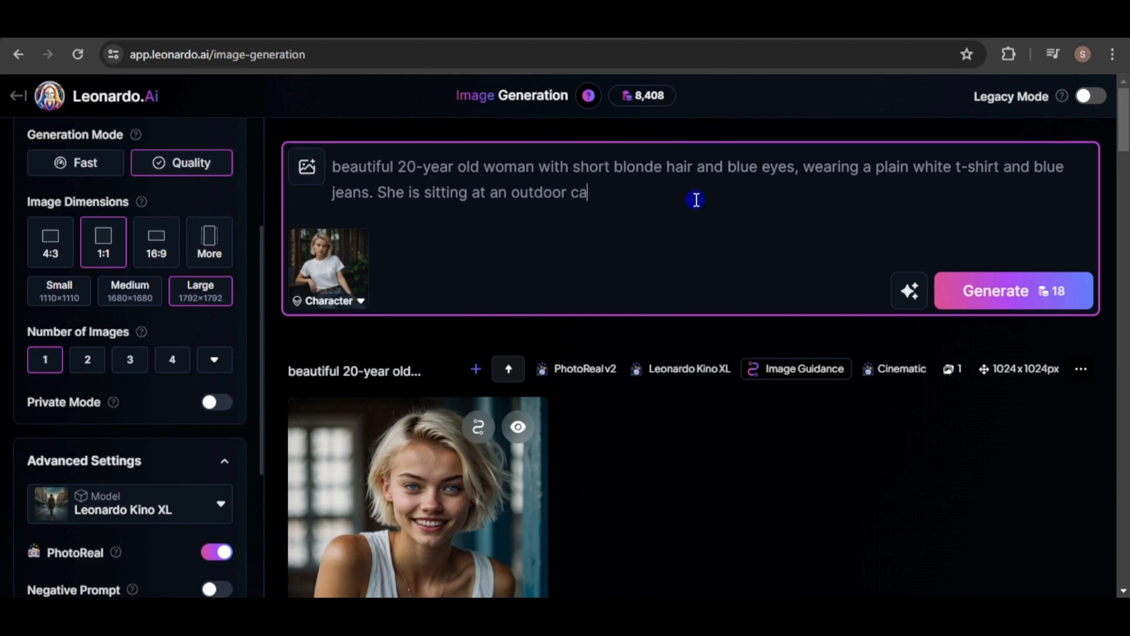
type("fe drinking coffee.")
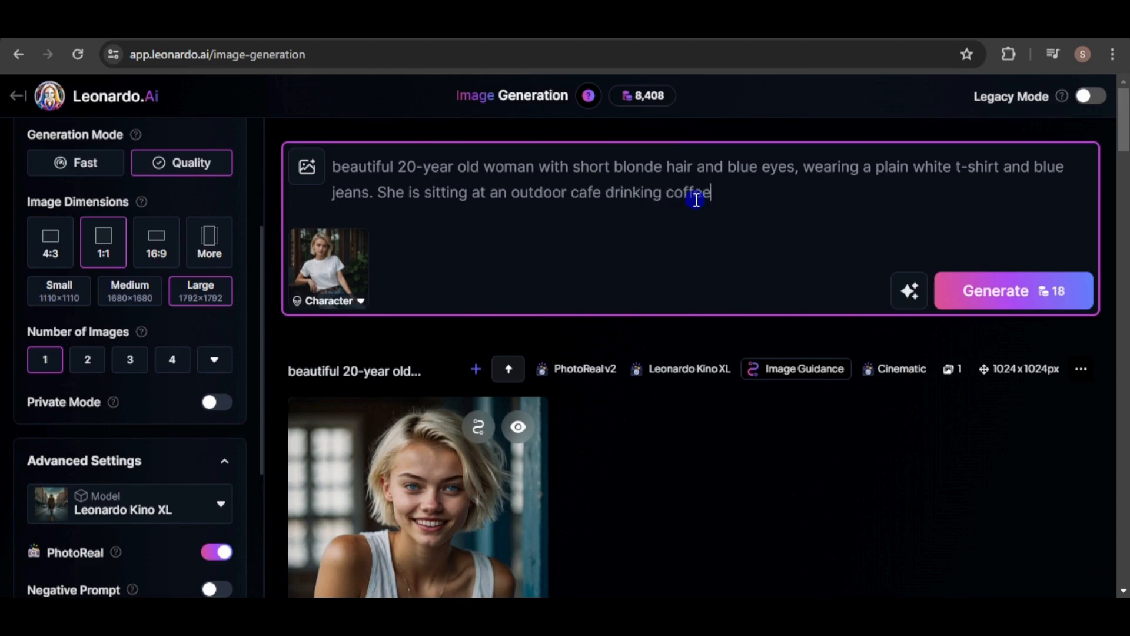
key("Return")
Set the Character Reference strength to Mid, generate the outdoor cafe image again and compare the generated versions
left_click(359, 301)
left_click(428, 372)
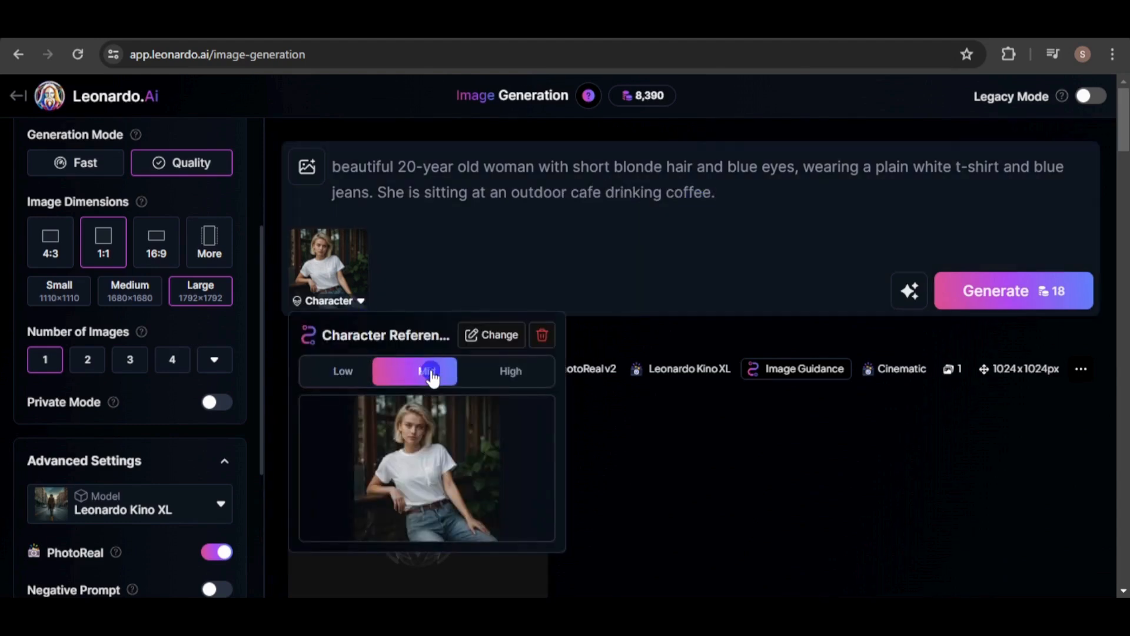
left_click(887, 439)
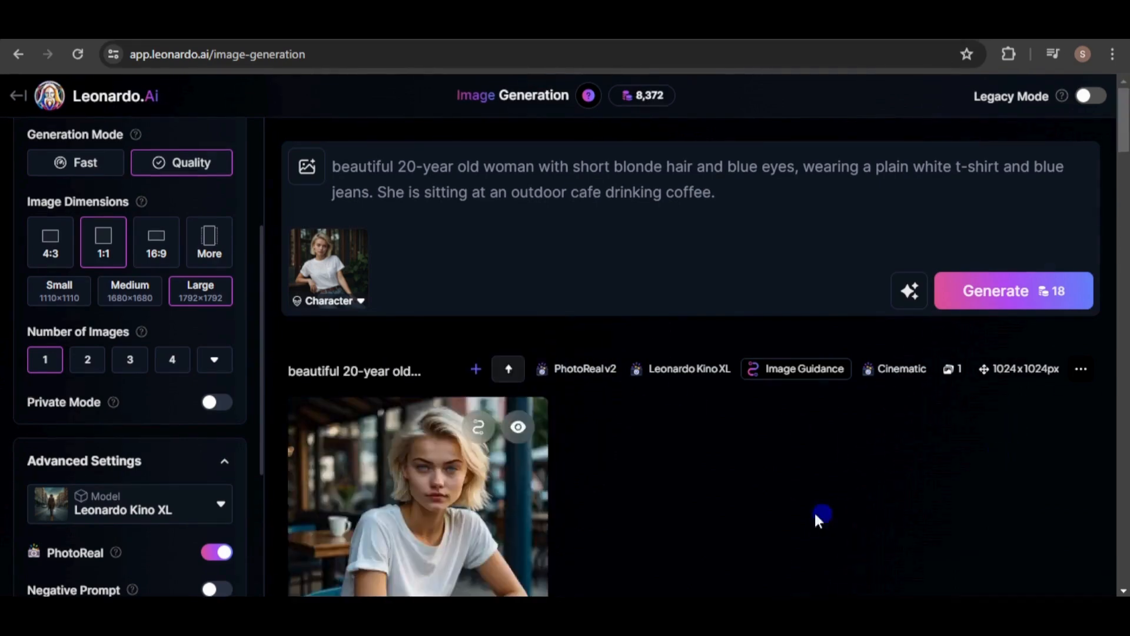
left_click_drag(1124, 134, 1125, 159)
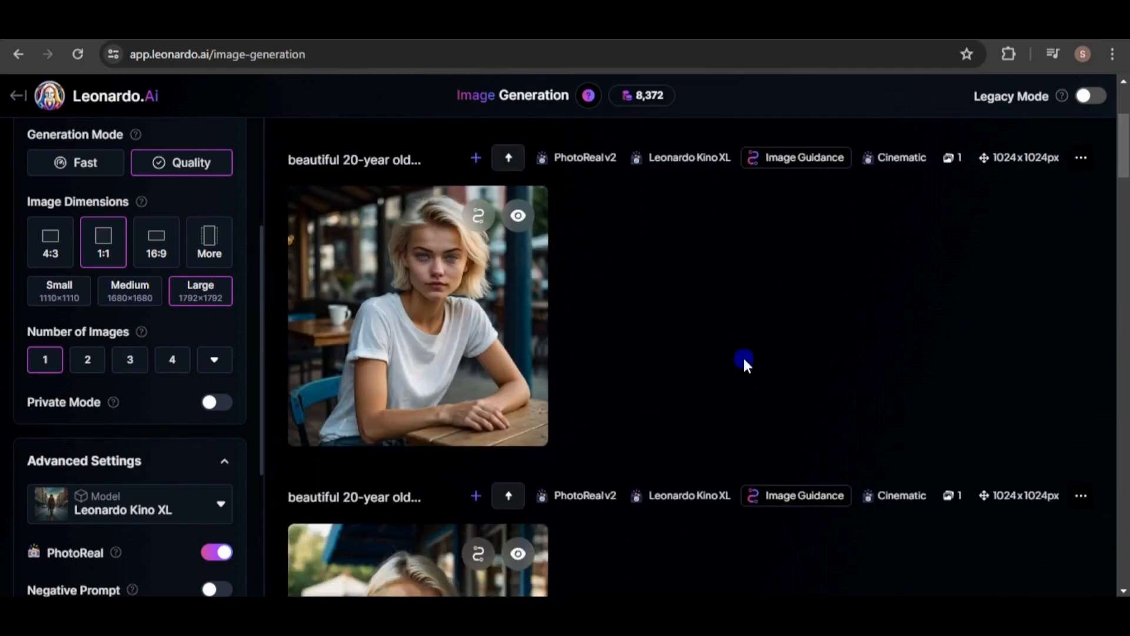
left_click_drag(1124, 148, 1124, 173)
mouse_move(800, 282)
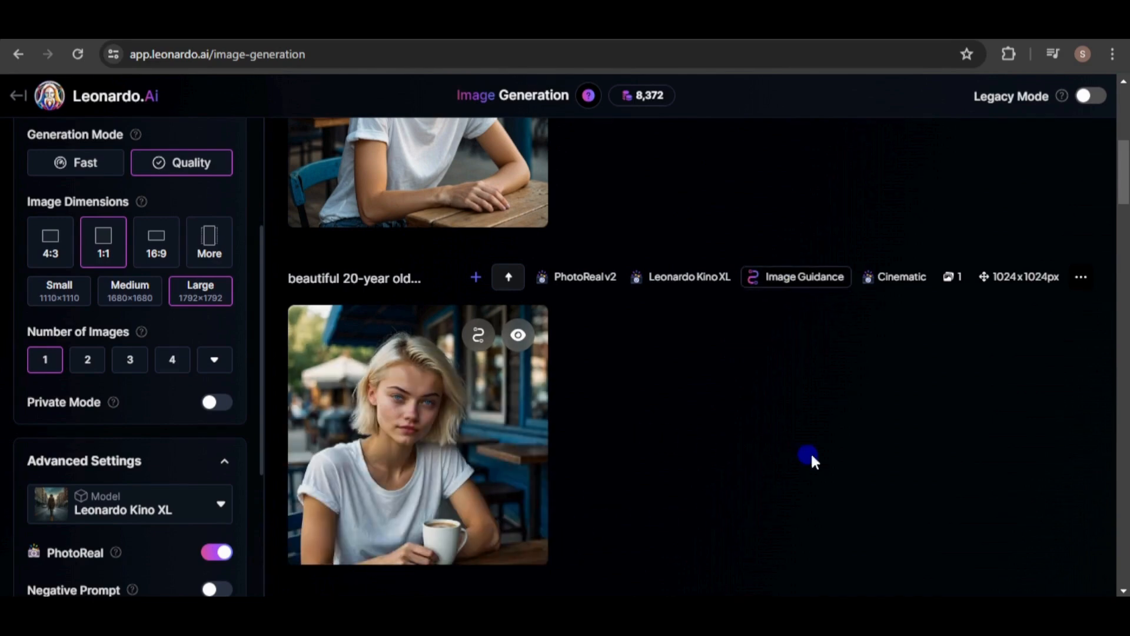
scroll(1124, 147, "up", 3)
left_click_drag(1125, 147, 1126, 109)
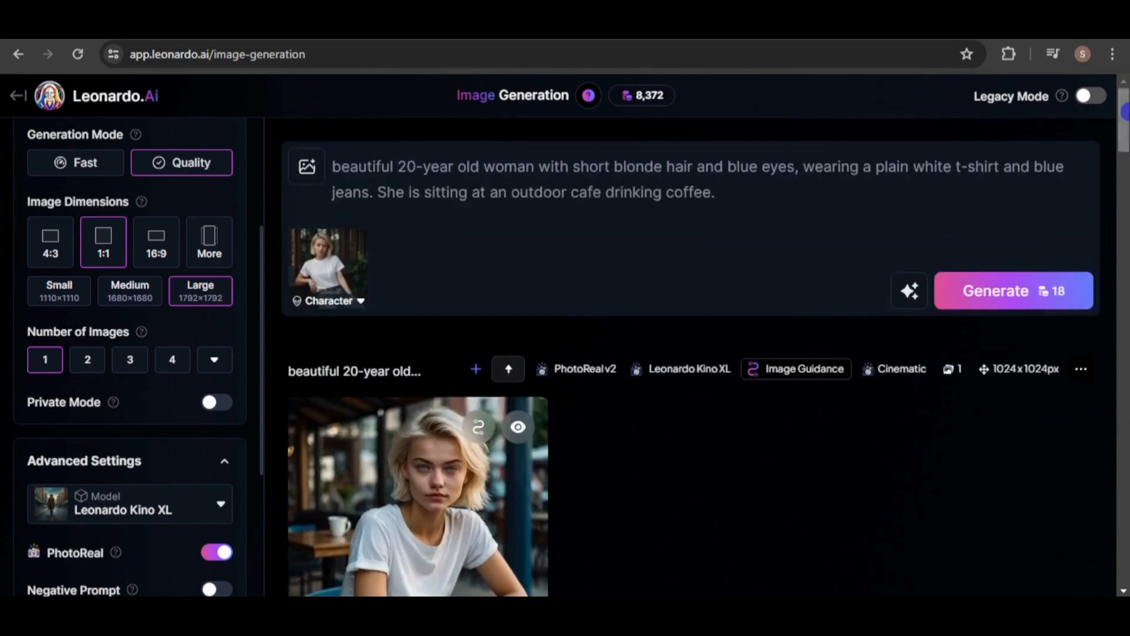
End the prompt with "She is sitting on her bed reading a book." and generate it at Mid Character Reference strength
type("er bed re")
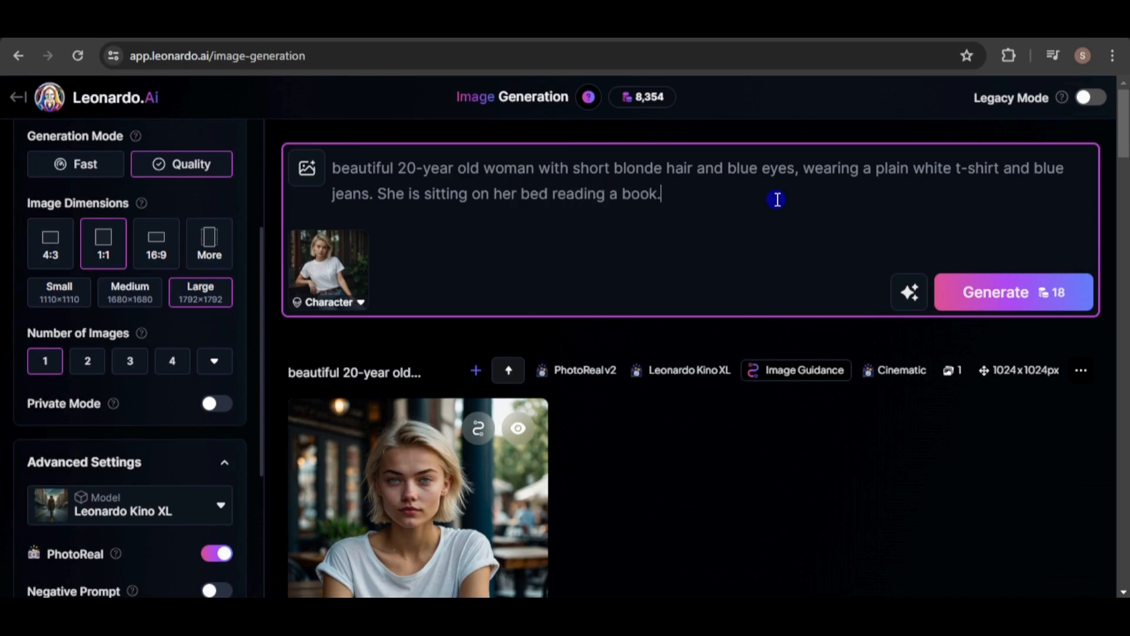
left_click(361, 302)
left_click(425, 373)
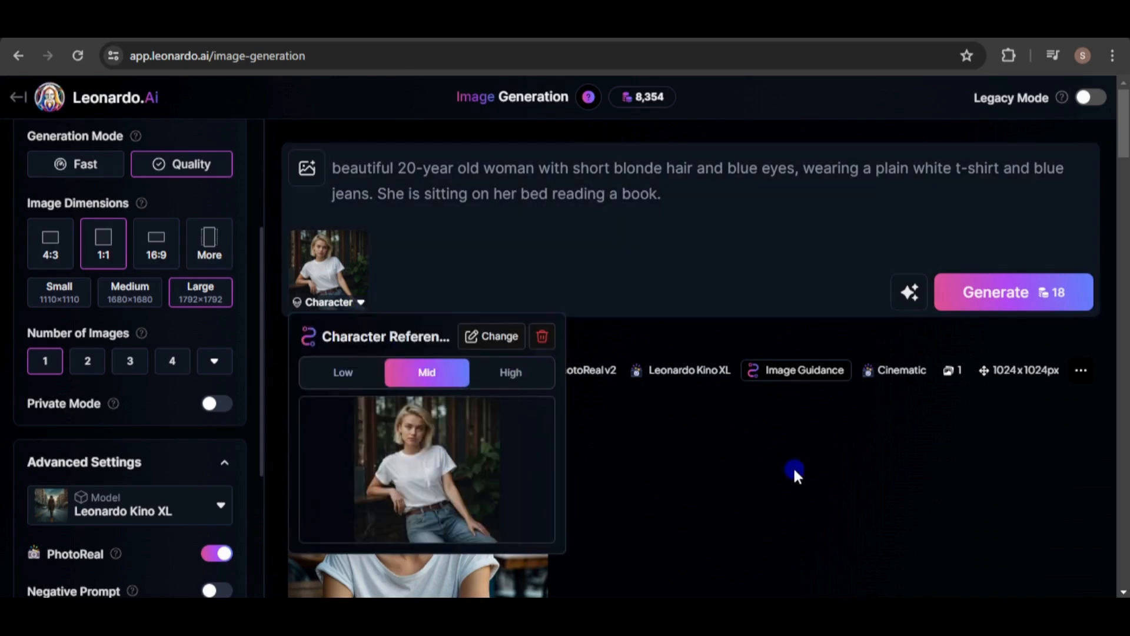
left_click(793, 466)
left_click(1016, 294)
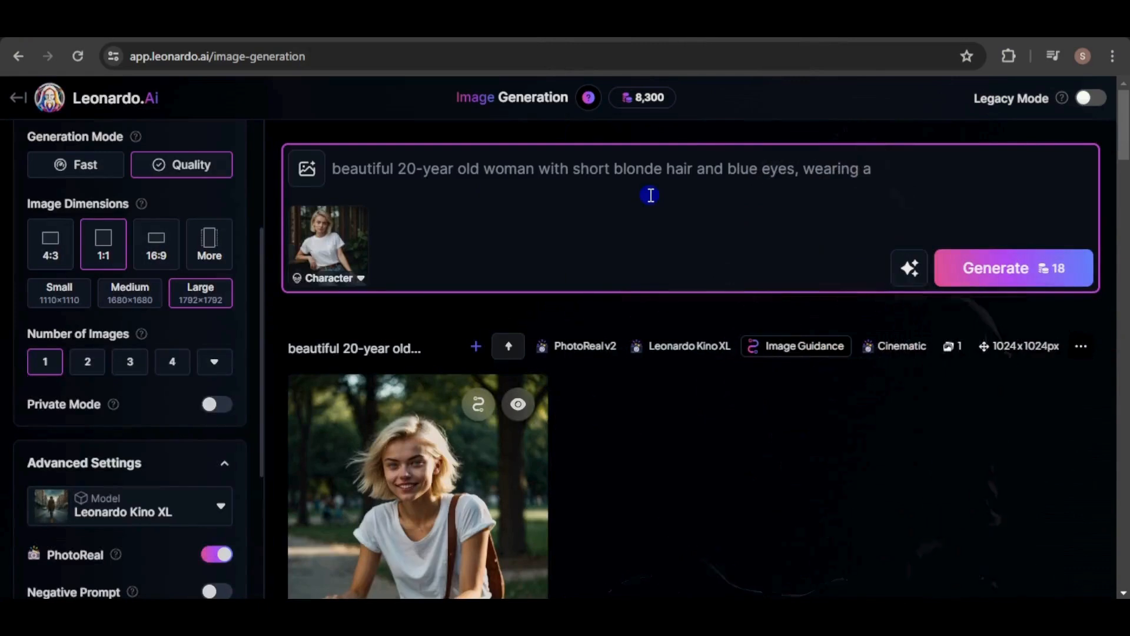
Replace the clothing description after "blue eyes," with "she is walking on the beach wearing a red bikini." and generate an image
key("BackSpace")
key("BackSpace")
key("BackSpace")
key("BackSpace")
key("BackSpace")
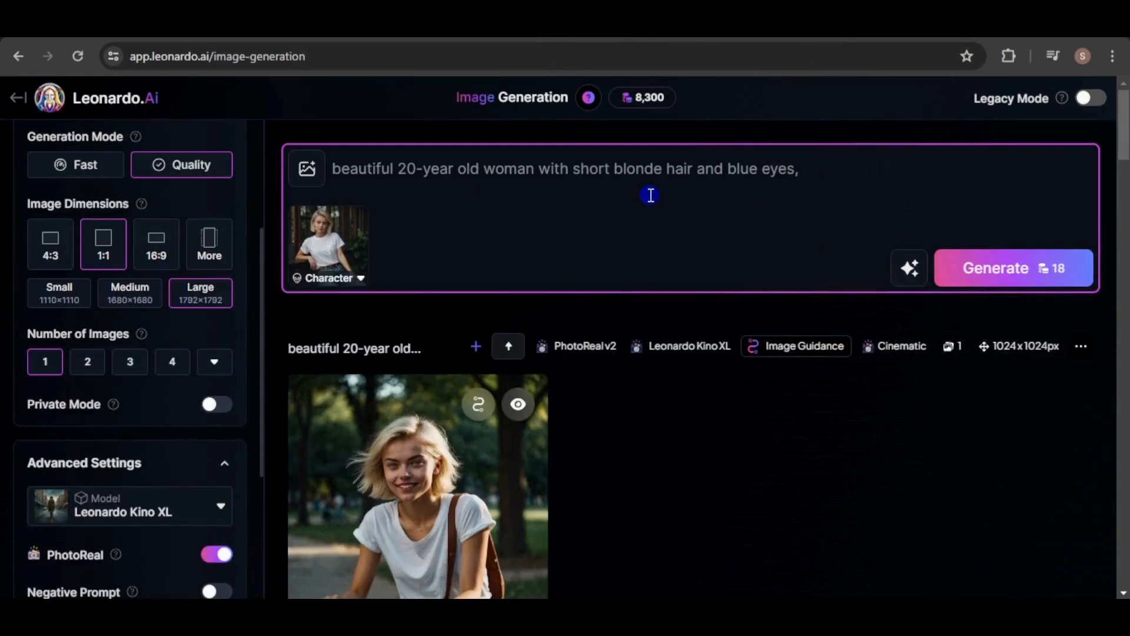
type("is walking on")
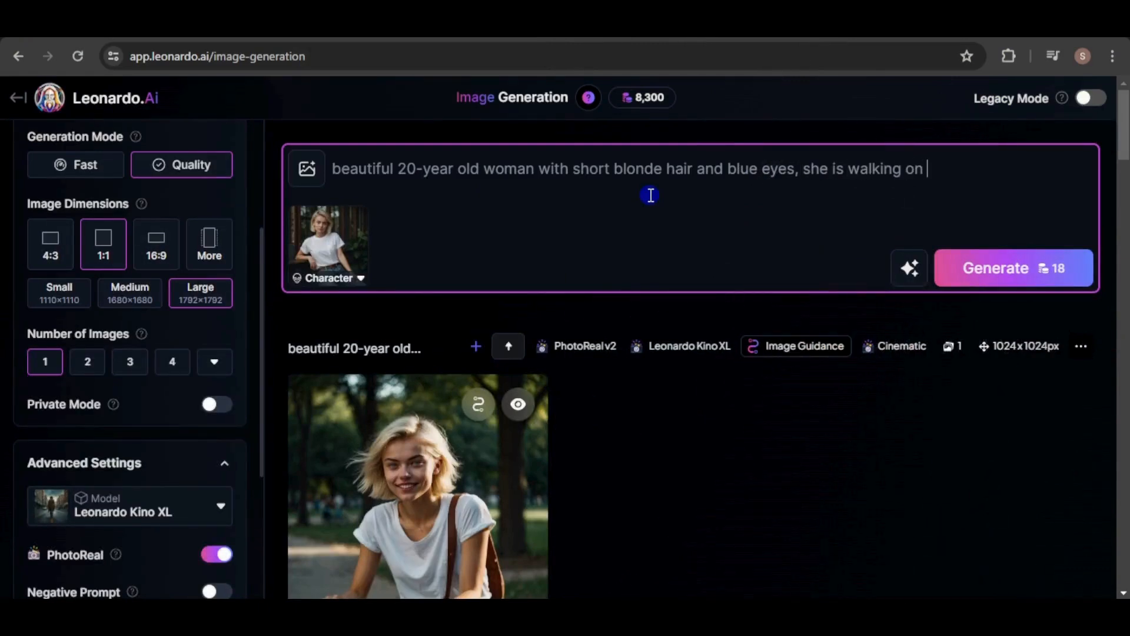
type(" the beach wearing")
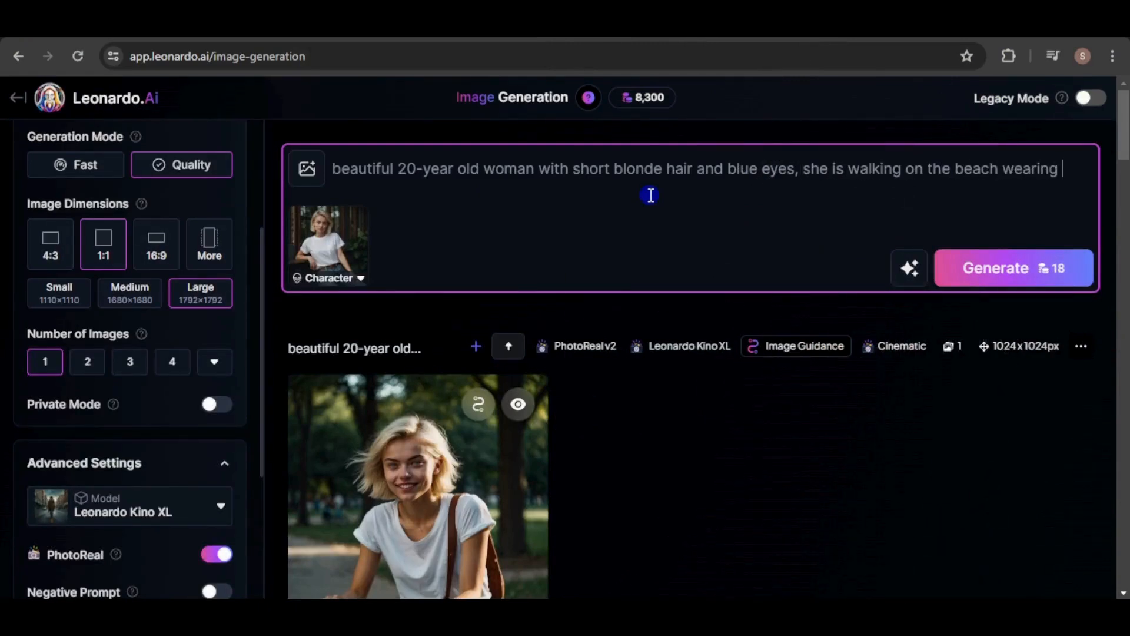
type(" a red bikini.")
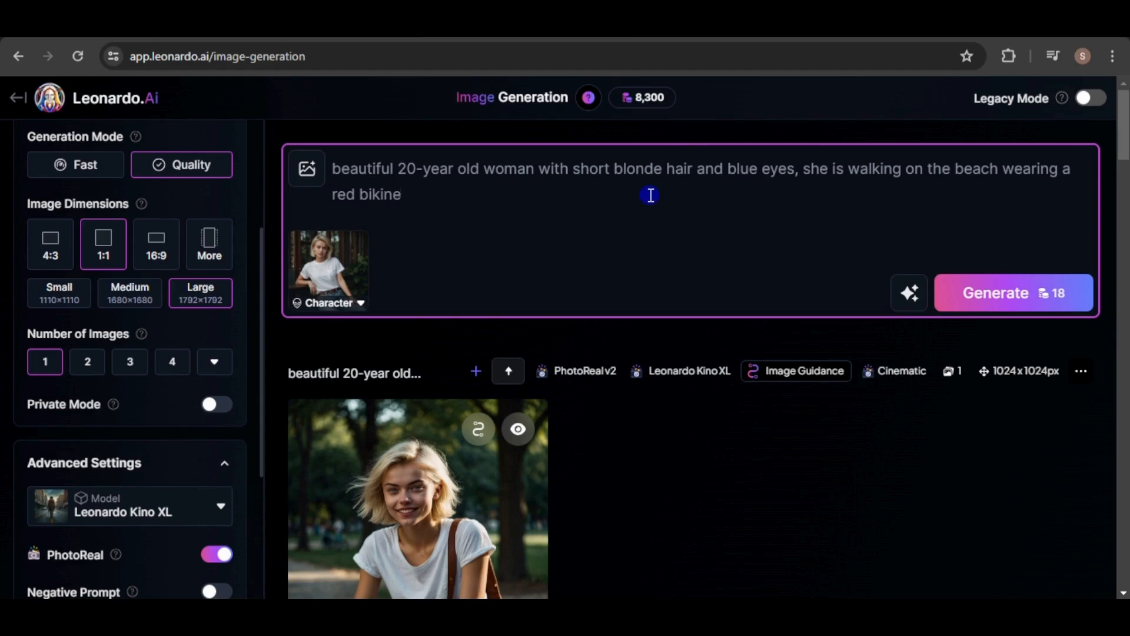
left_click(1002, 293)
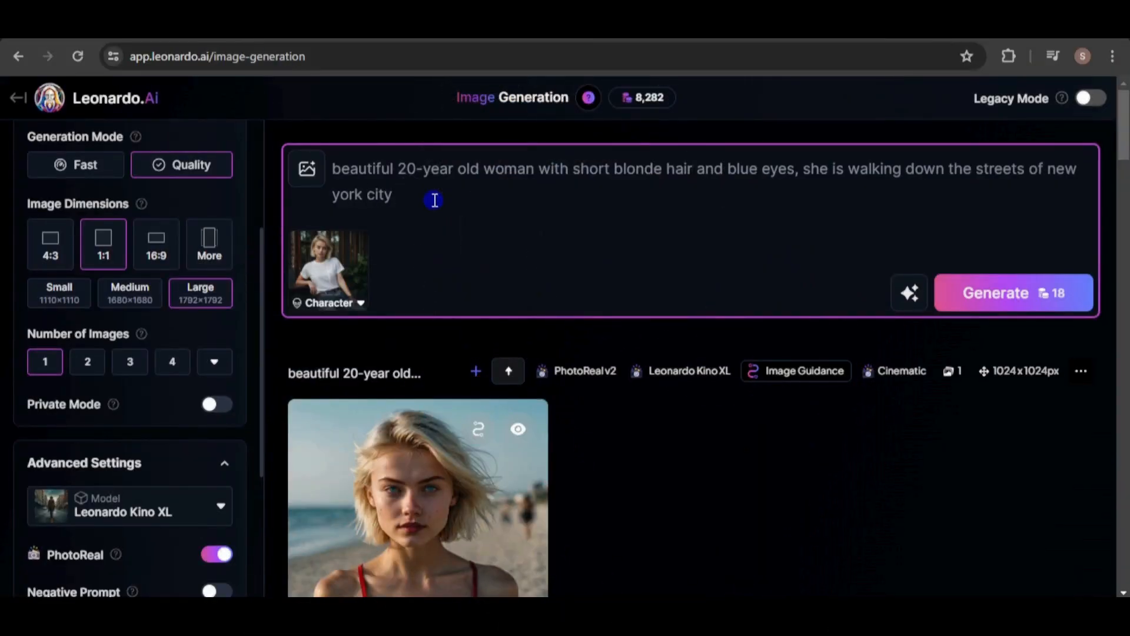
Complete the New York City street prompt with "wearing urban clothes.", generate the image and review it
type("wearing urban c")
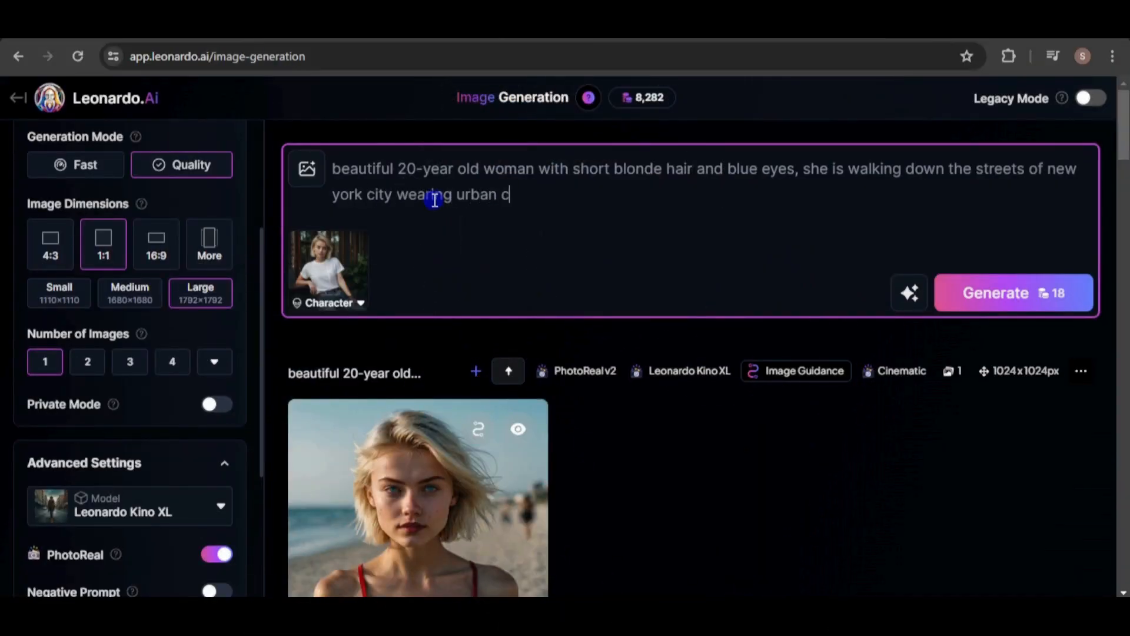
type("lothes.")
key("Return")
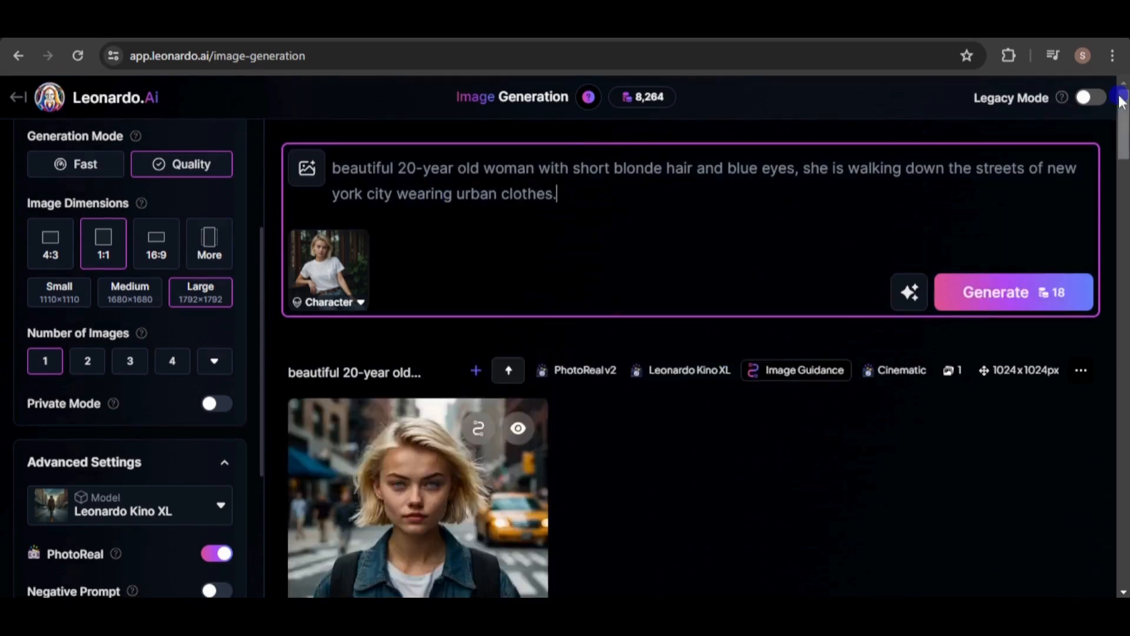
left_click_drag(1124, 129, 1125, 159)
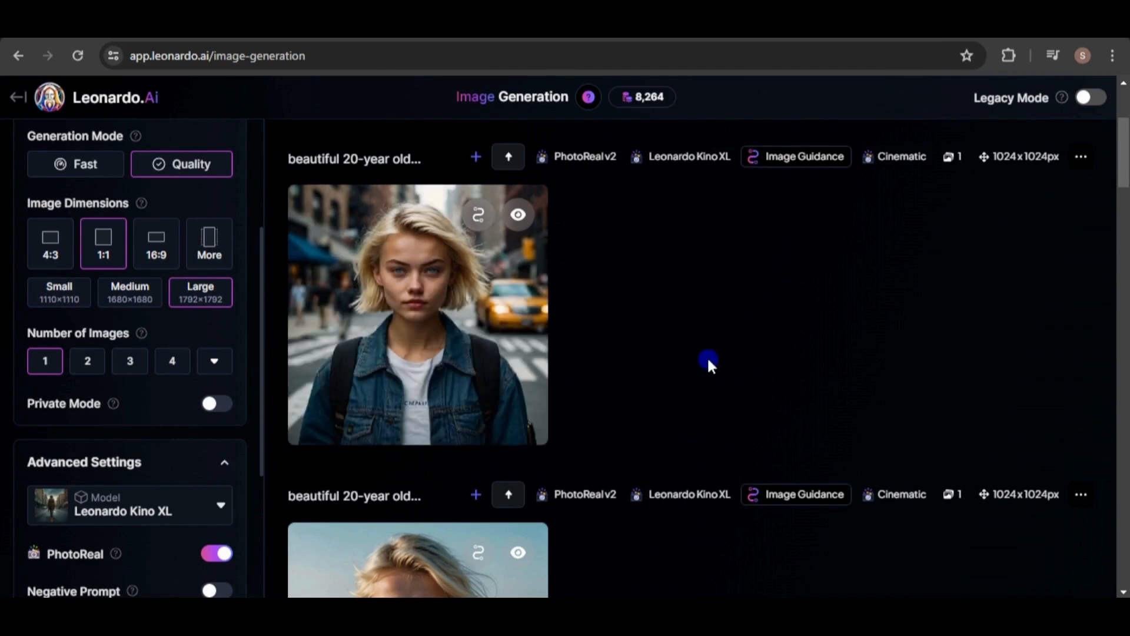
left_click_drag(1124, 129, 1125, 98)
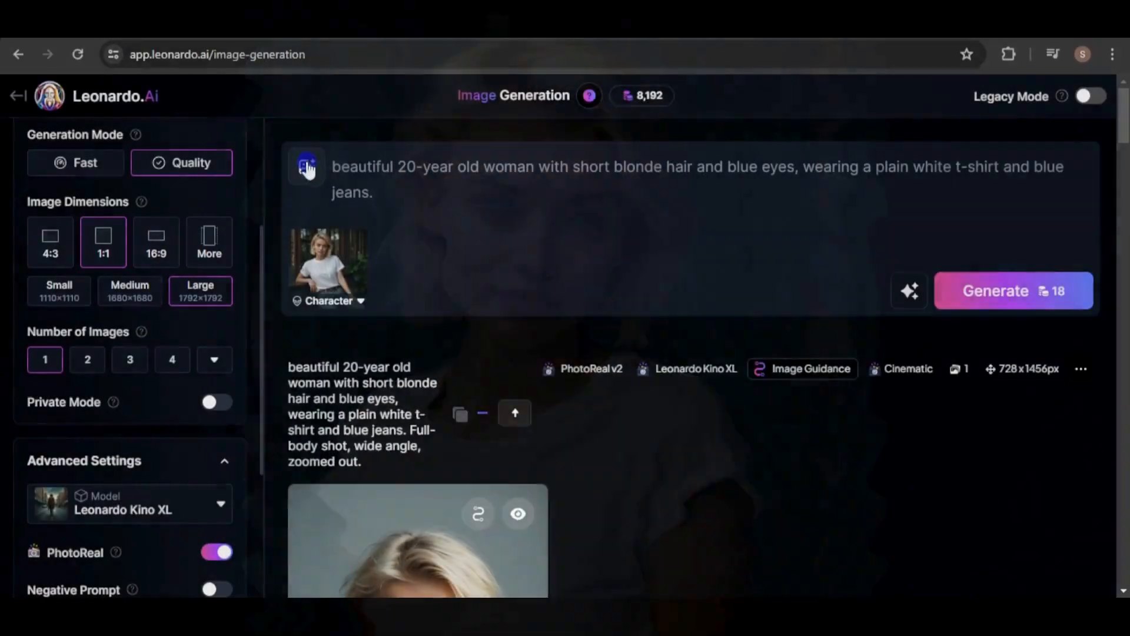
Add a Style Reference from your uploads using the painting of a woman's face with yellow flowers, and generate an image
left_click(307, 172)
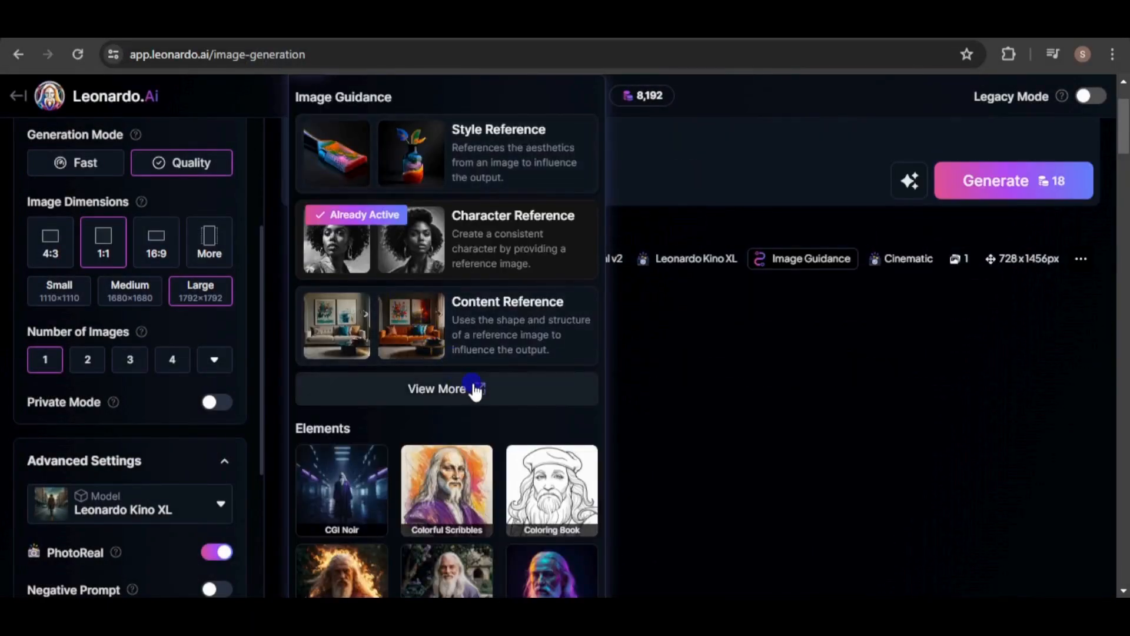
left_click(482, 390)
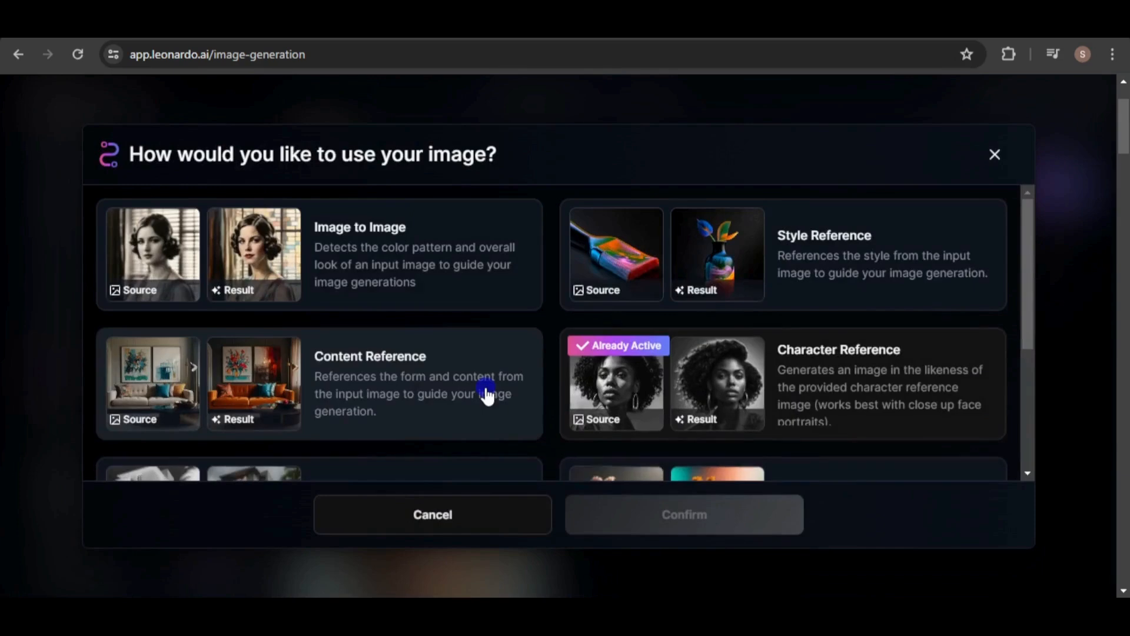
left_click(823, 267)
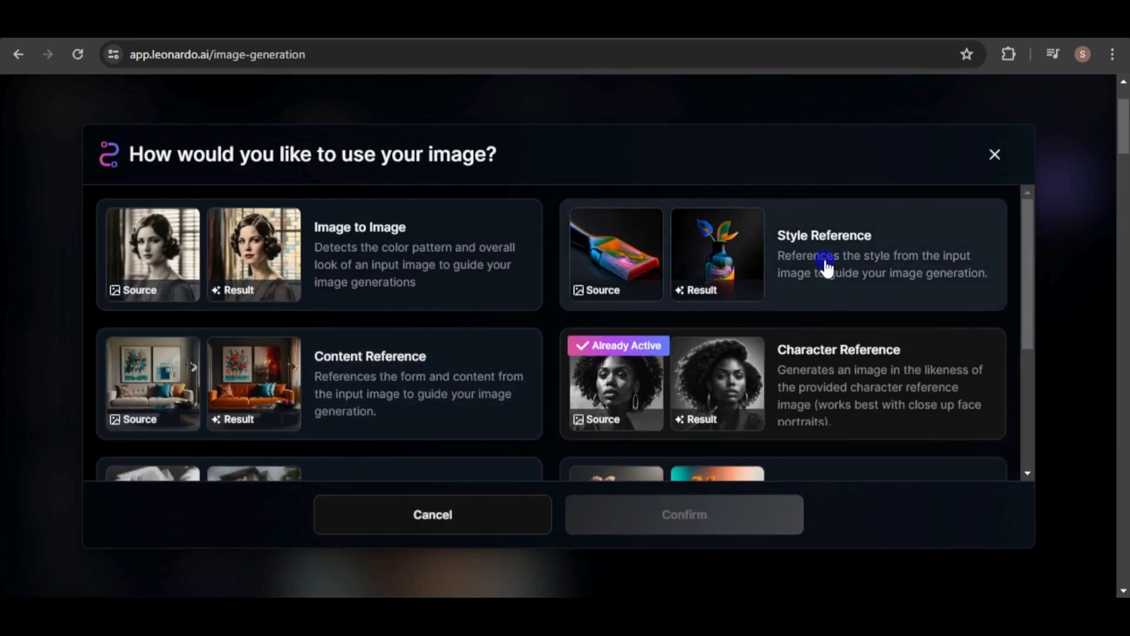
left_click(687, 517)
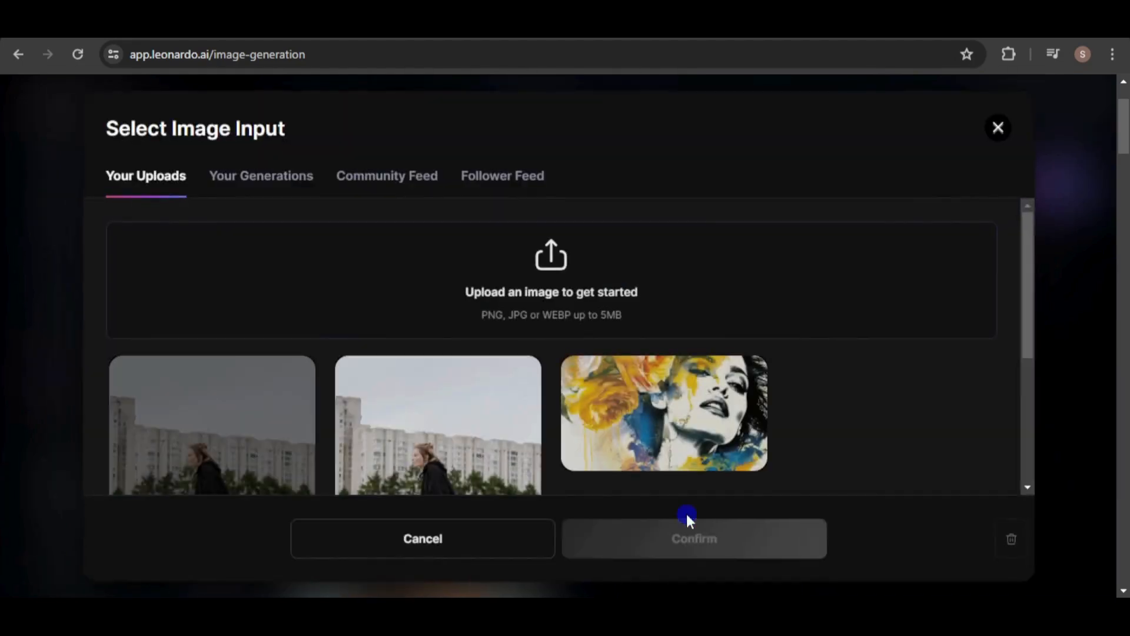
left_click(679, 434)
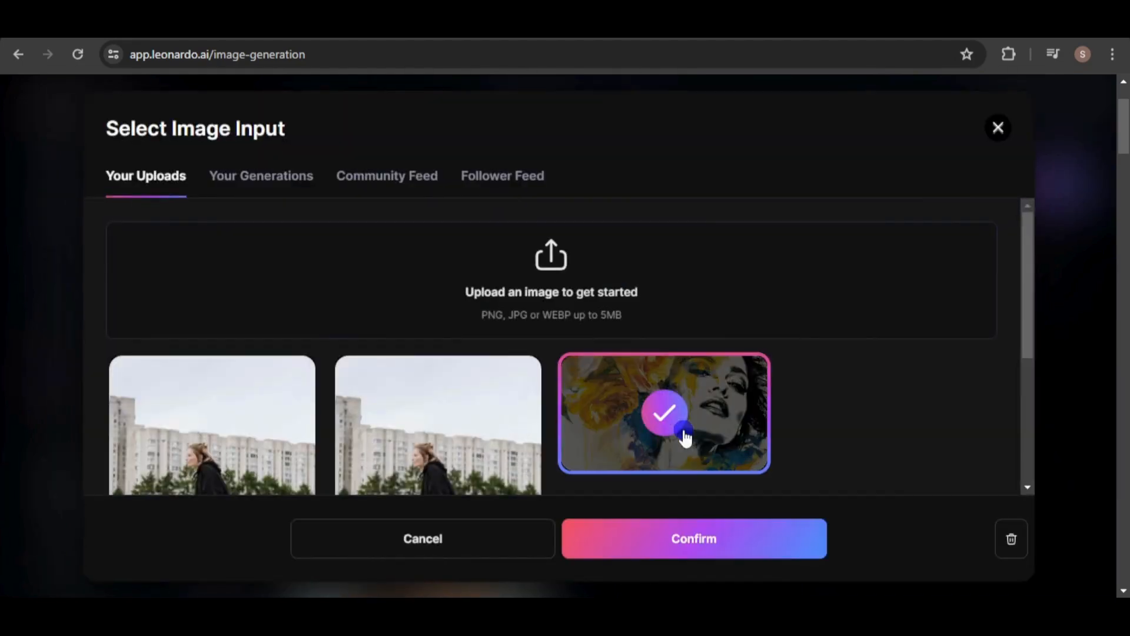
left_click(688, 540)
scroll(853, 324, "up", 2)
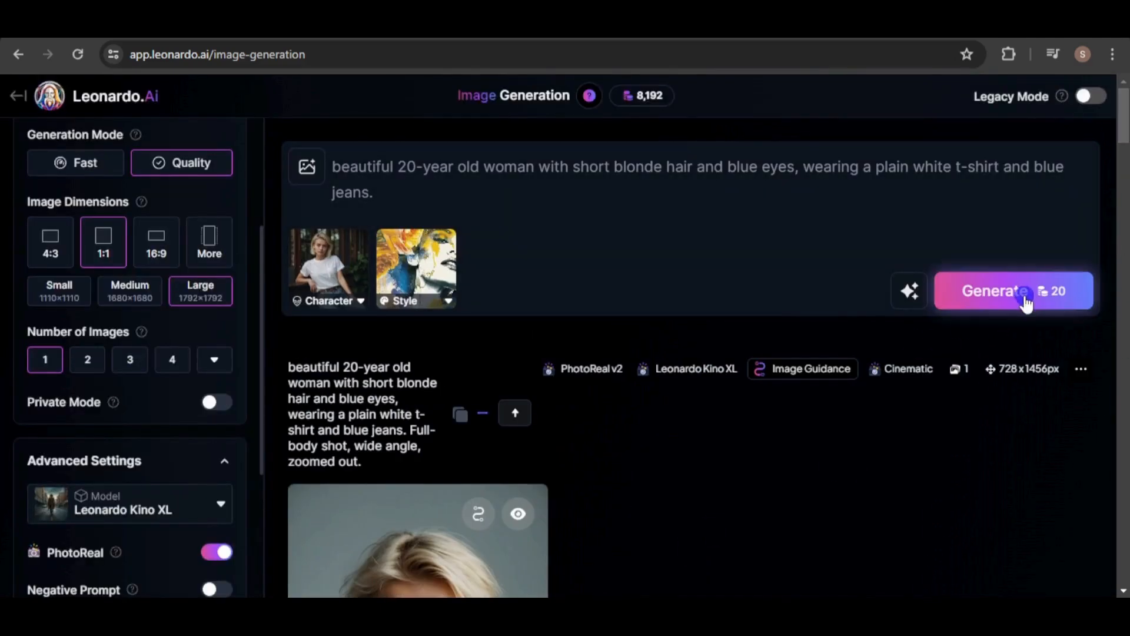
left_click(1023, 295)
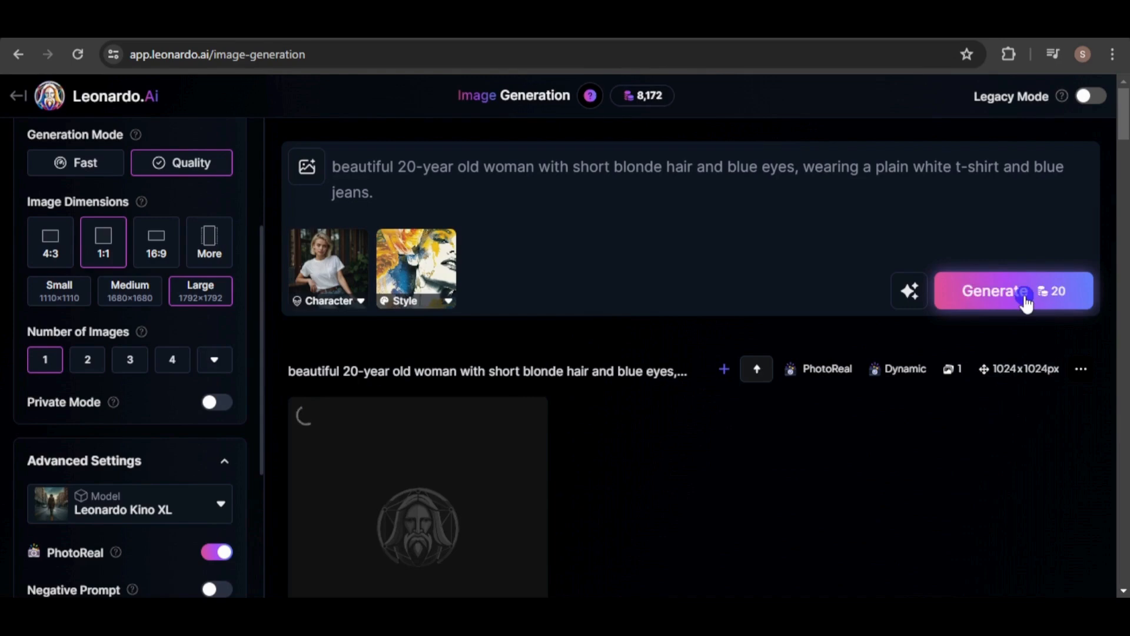
Review the styled image, set the Style Reference strength to Max and generate another image
left_click_drag(1125, 122, 1125, 144)
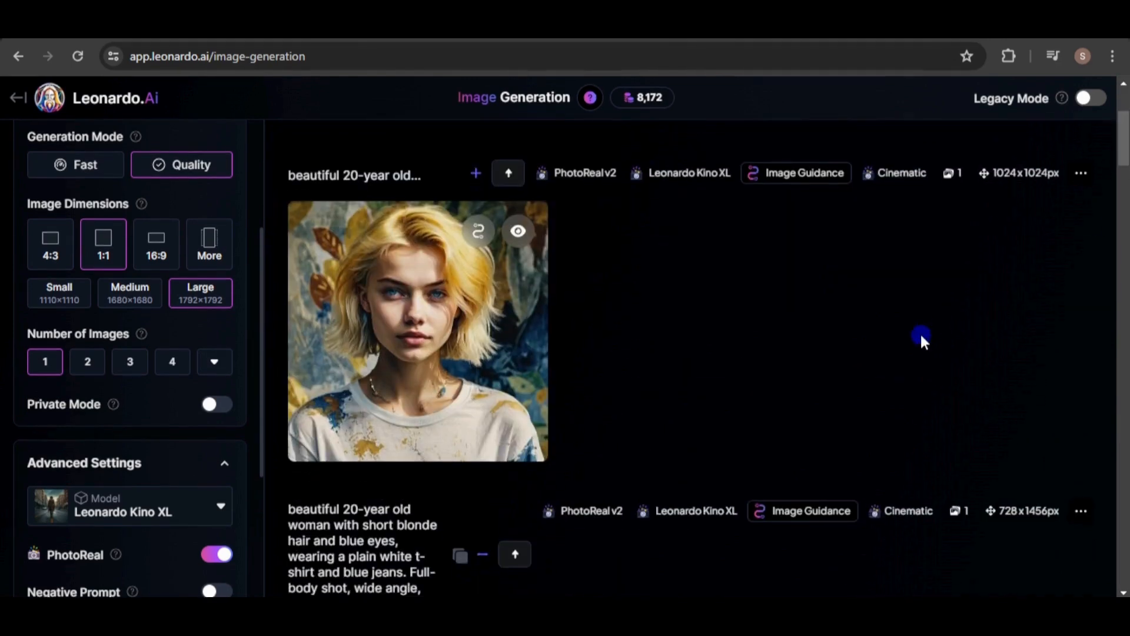
scroll(922, 339, "up", 3)
left_click(448, 286)
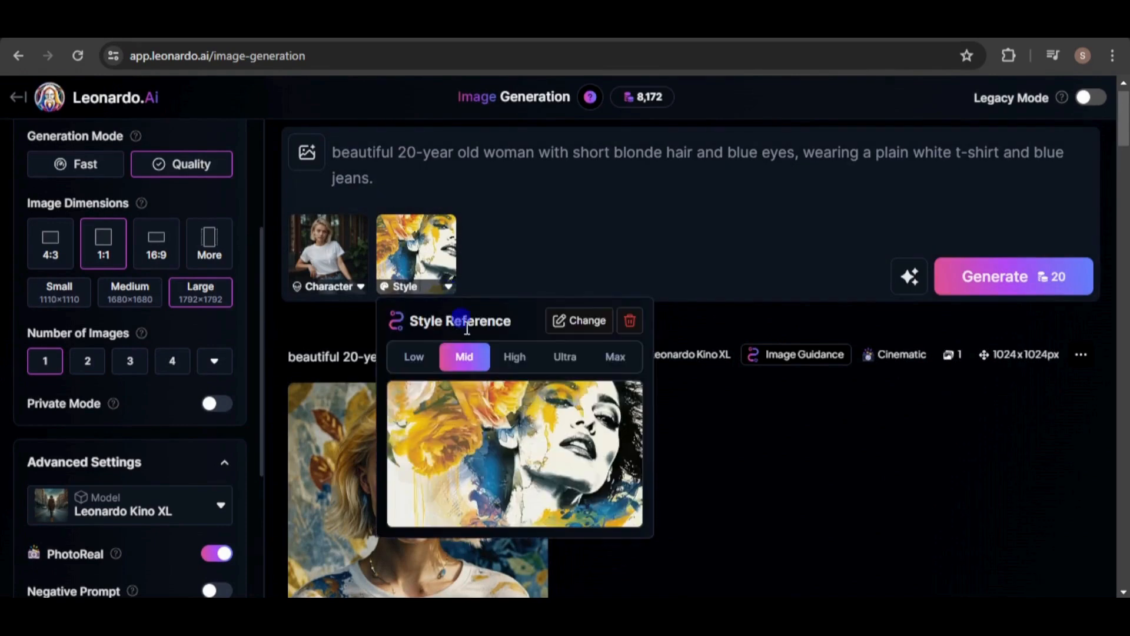
left_click(618, 364)
left_click(1024, 283)
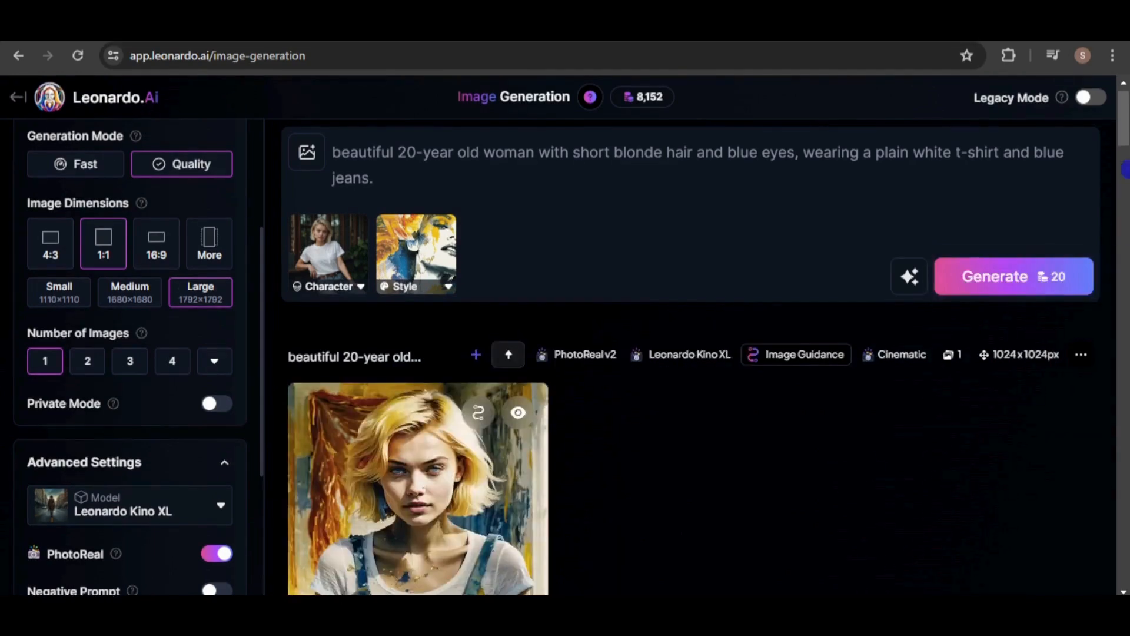
mouse_move(1124, 136)
left_mouse_down()
mouse_move(1125, 178)
mouse_move(1124, 126)
left_mouse_up()
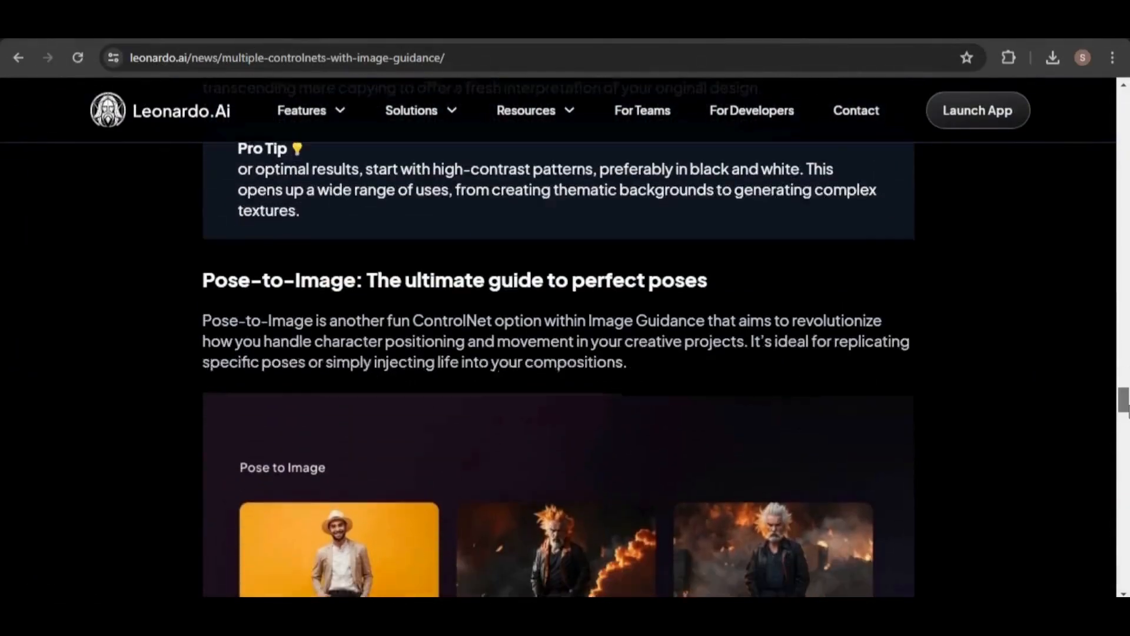
Change the Style Reference guidance of the painting with yellow flowers to Pose to Image
left_click_drag(1124, 407, 1126, 435)
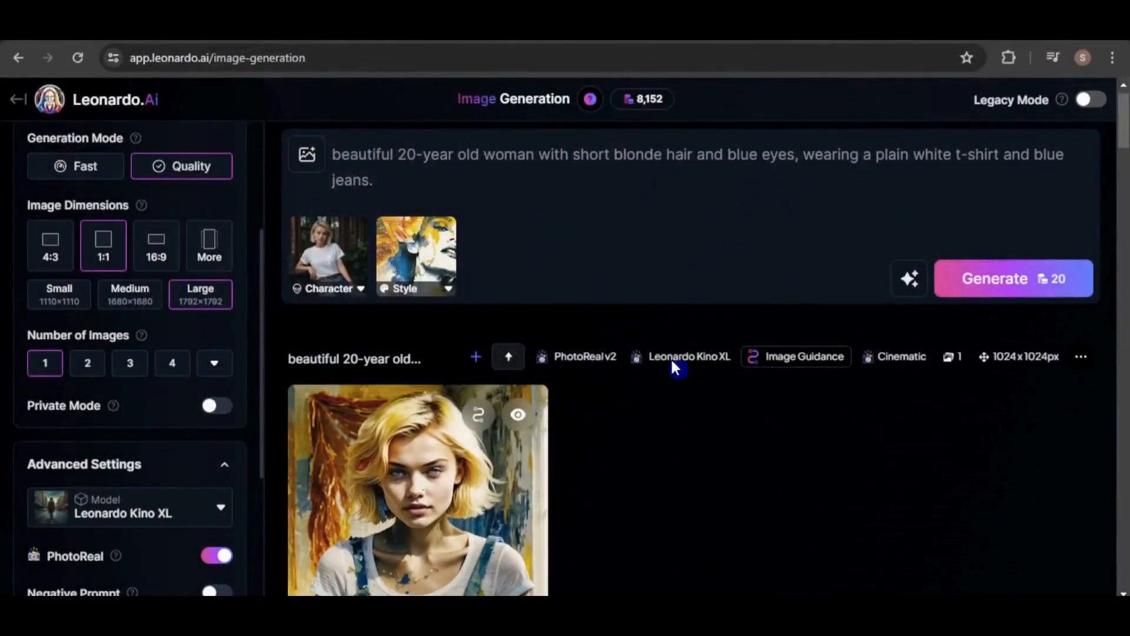
left_click(451, 291)
left_click(575, 321)
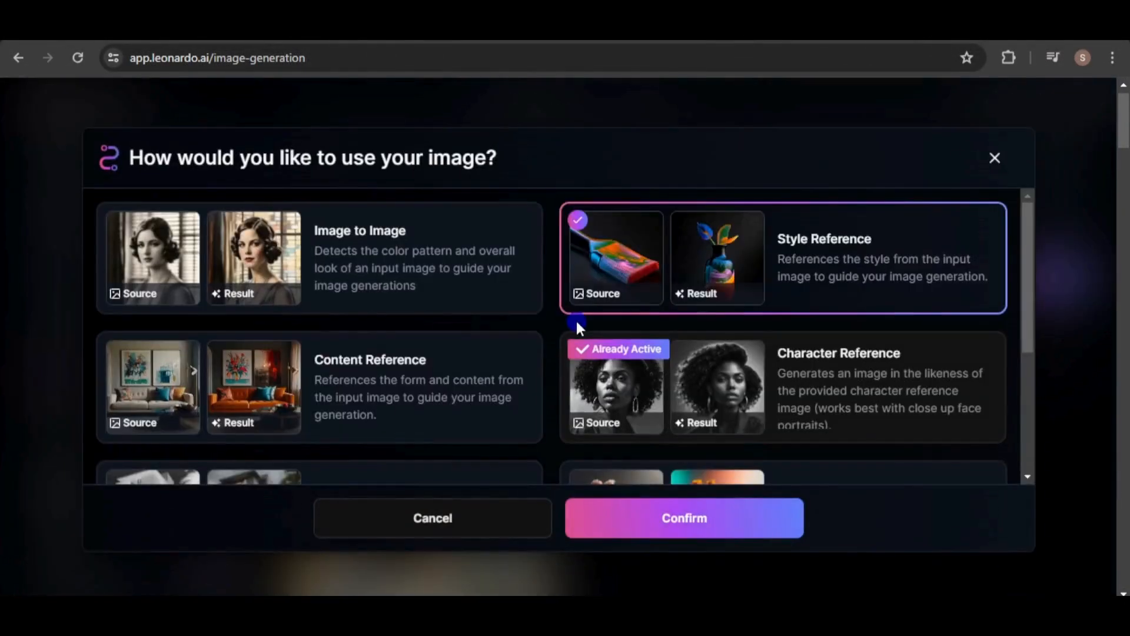
left_click_drag(1029, 239, 1026, 360)
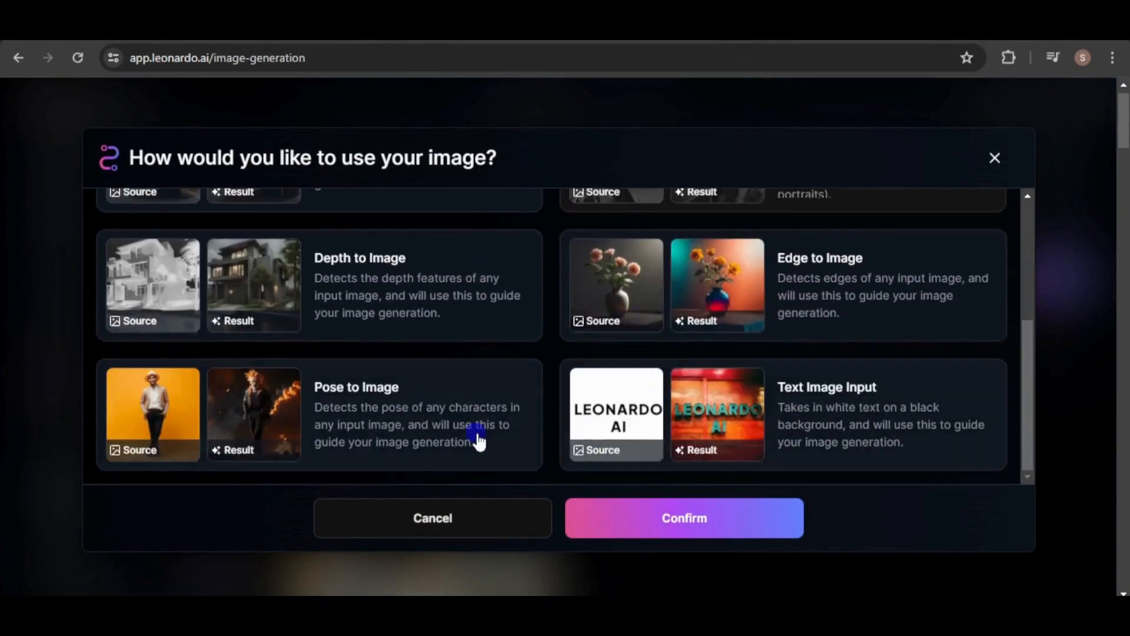
left_click(458, 431)
left_click(704, 528)
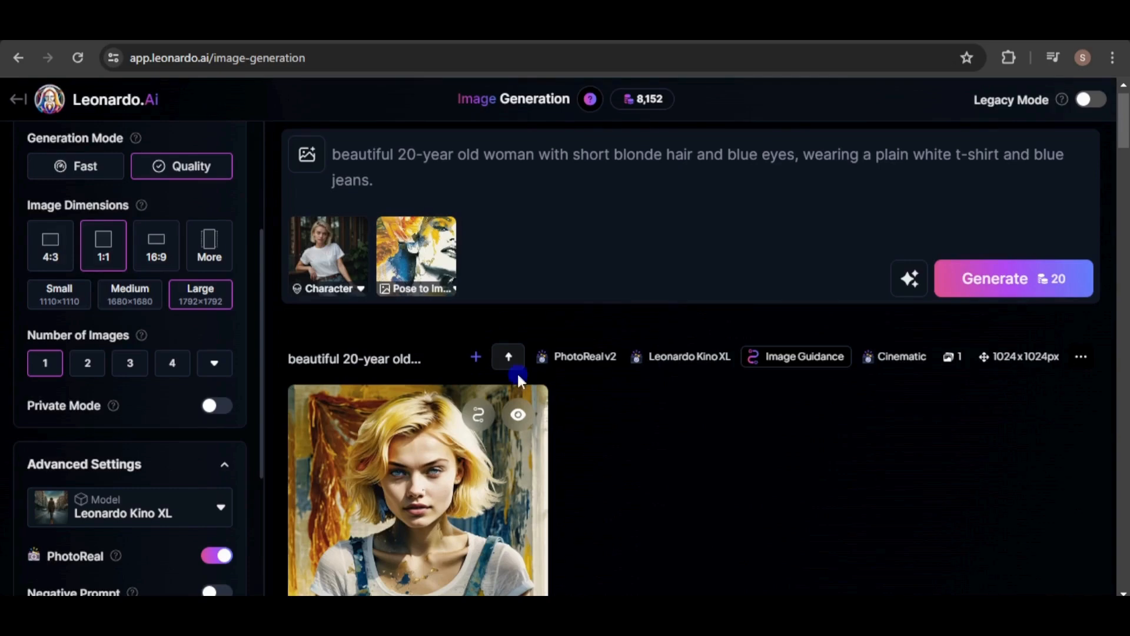
Replace the Pose to Image picture with the community feed painting of a long dark-haired woman in blue
left_click(454, 288)
left_click(515, 456)
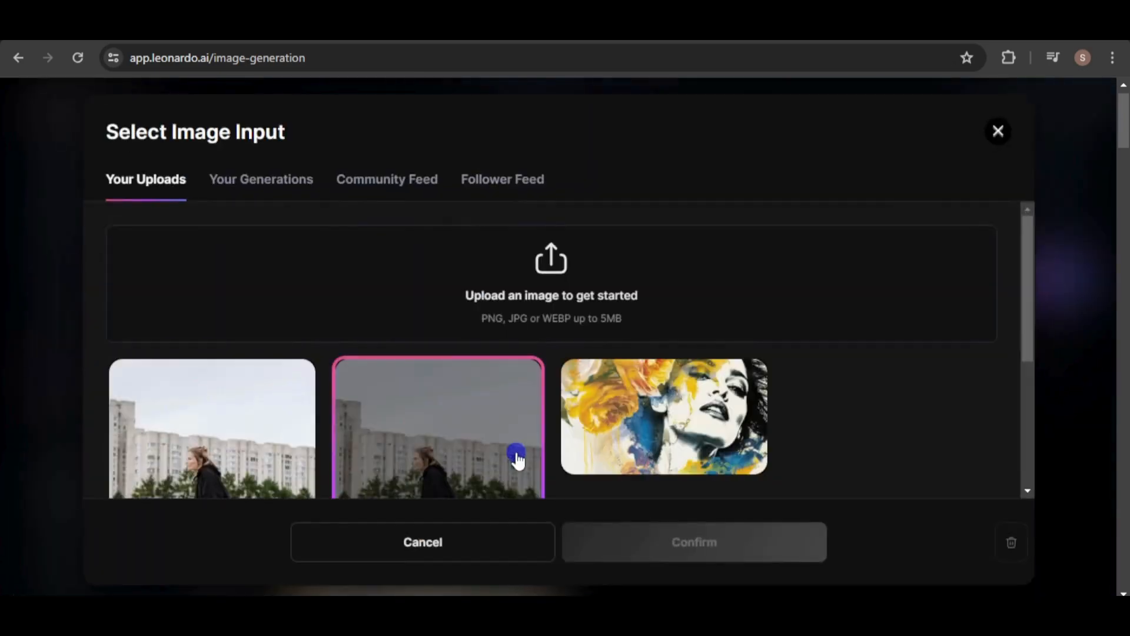
left_click(389, 179)
left_click(1028, 490)
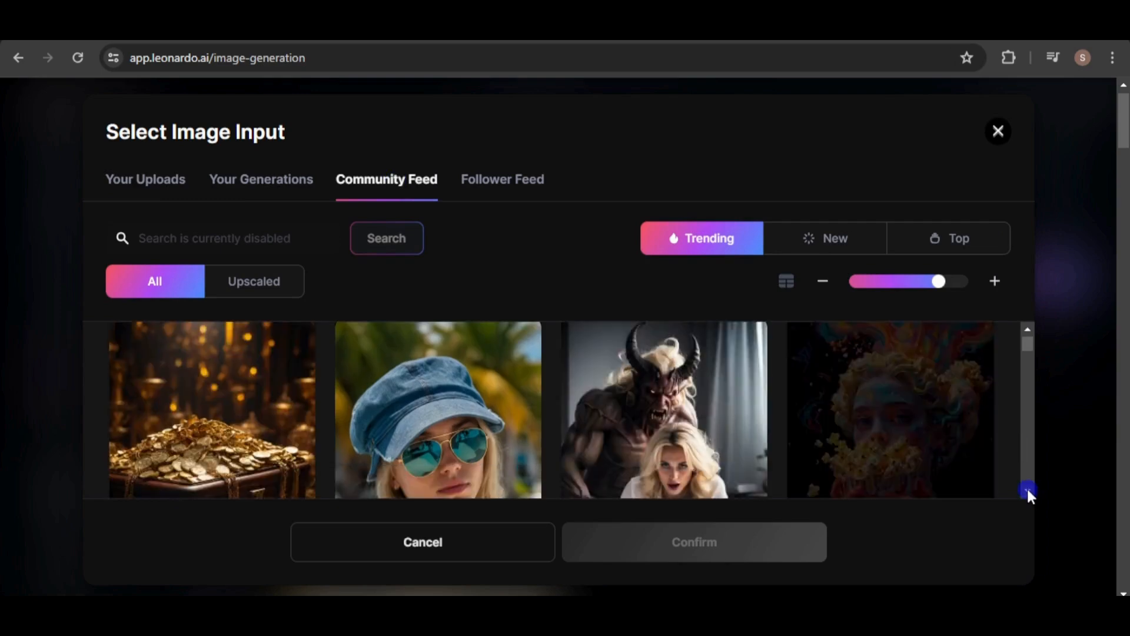
left_click(1028, 330)
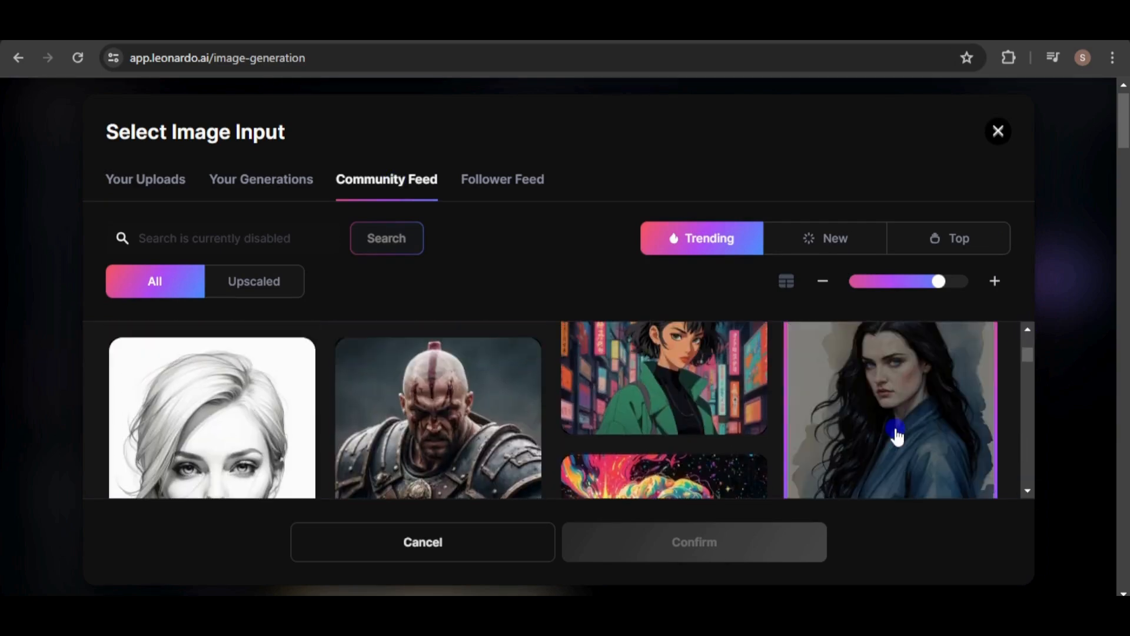
left_click(897, 435)
left_click(694, 542)
Check the Pose to Image strength setting and generate an image
left_click(455, 289)
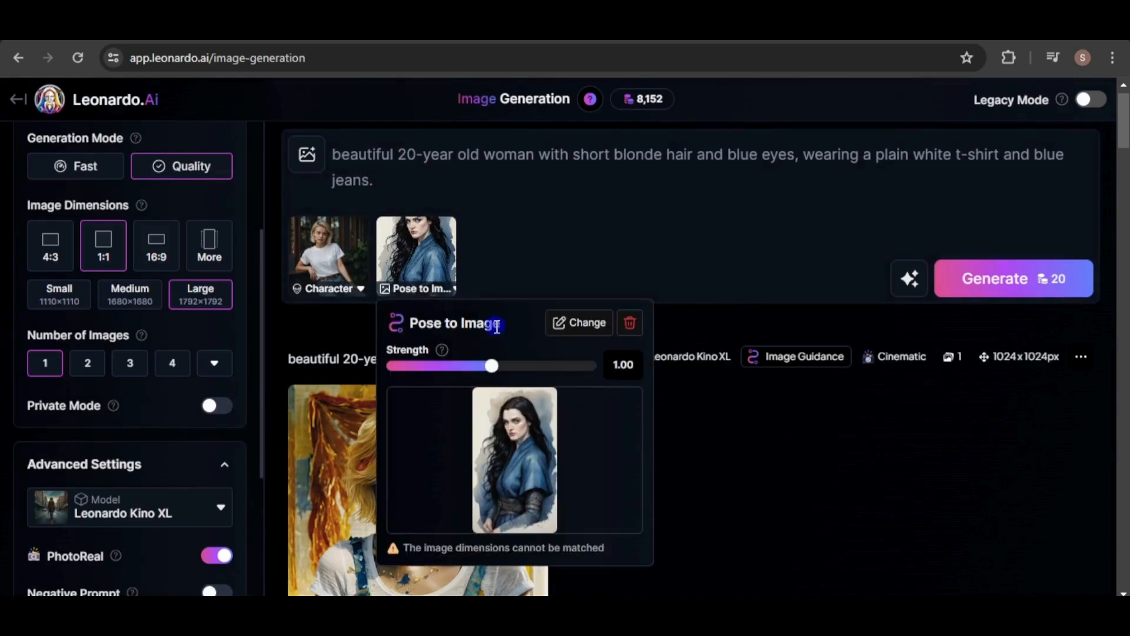
mouse_move(440, 351)
left_click(996, 281)
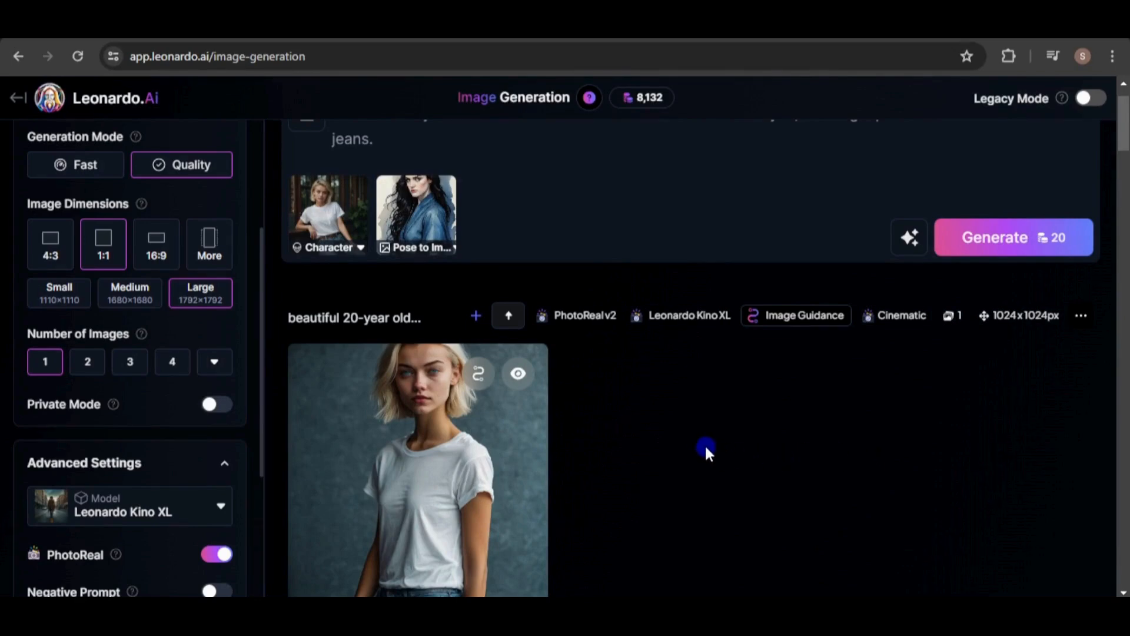
Replace the Pose to Image picture with the seated armoured knight from the community feed and generate an image
scroll(456, 275, "up", 1)
mouse_move(457, 275)
left_click(519, 446)
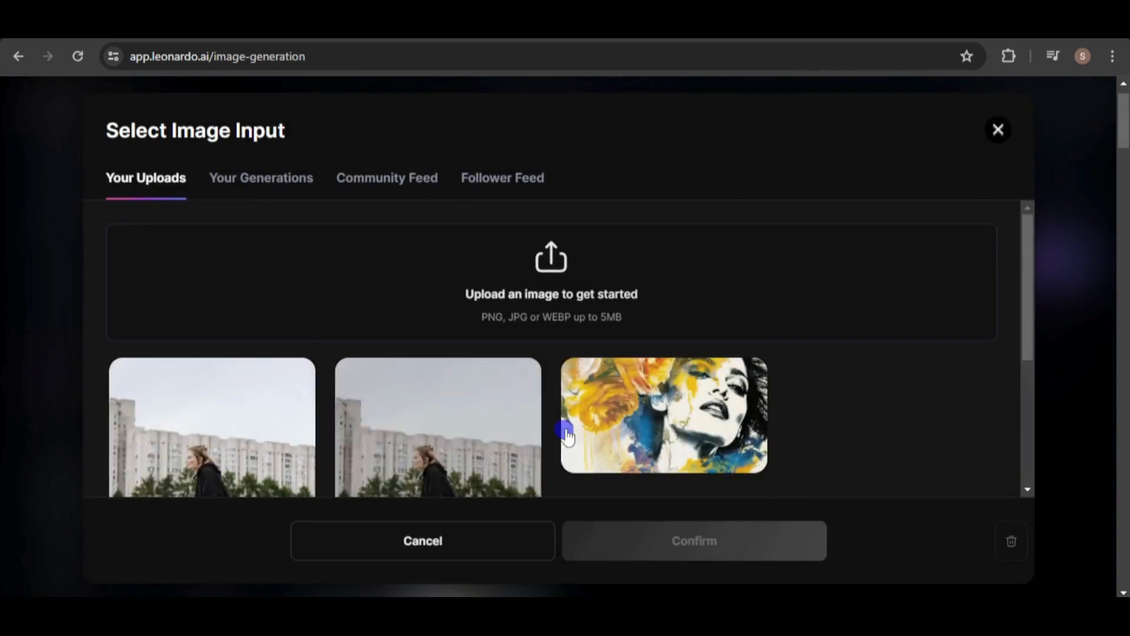
left_click(411, 179)
scroll(1031, 468, "down", 2)
scroll(1030, 465, "down", 4)
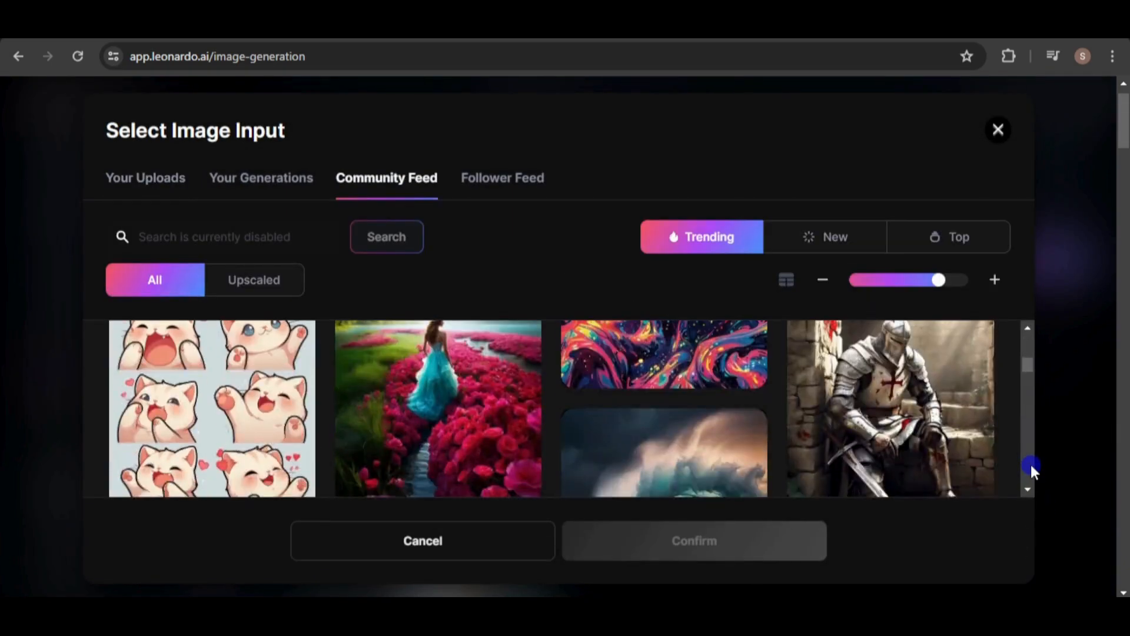
left_click(928, 442)
left_click(702, 540)
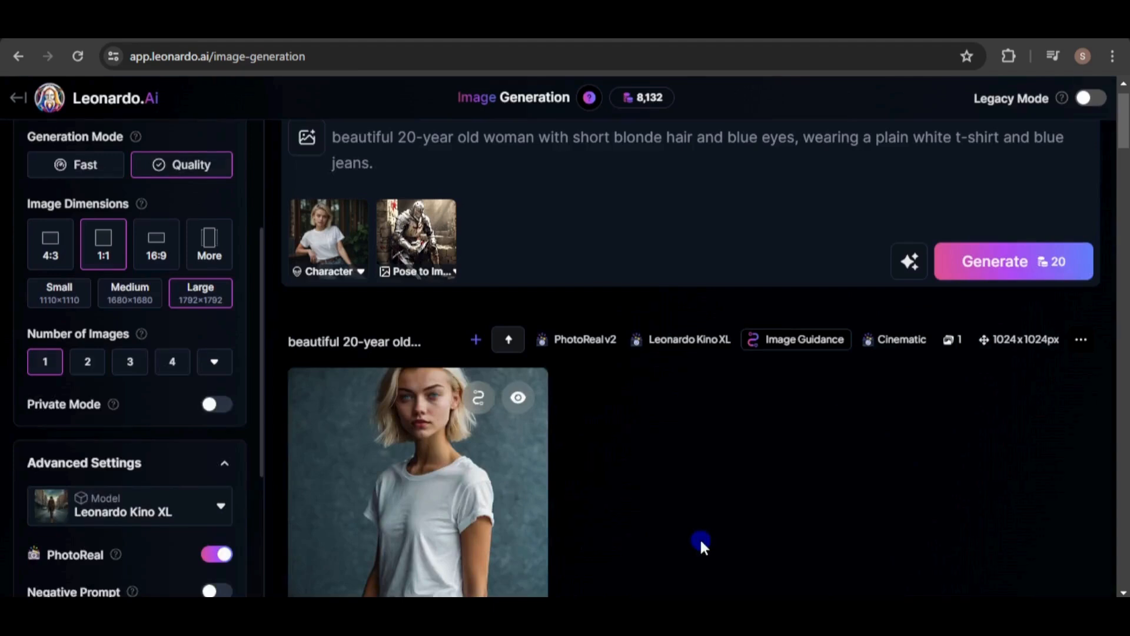
left_click(1014, 259)
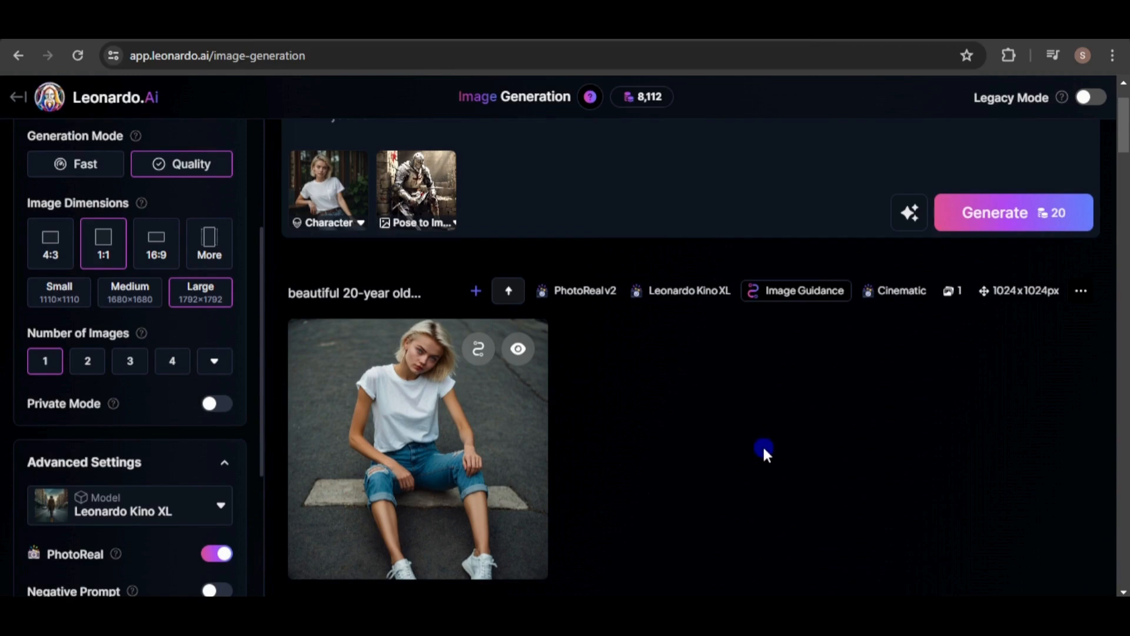
Append "Sitting on a bench." to the prompt, generate the image and review it
scroll(763, 451, "up", 1)
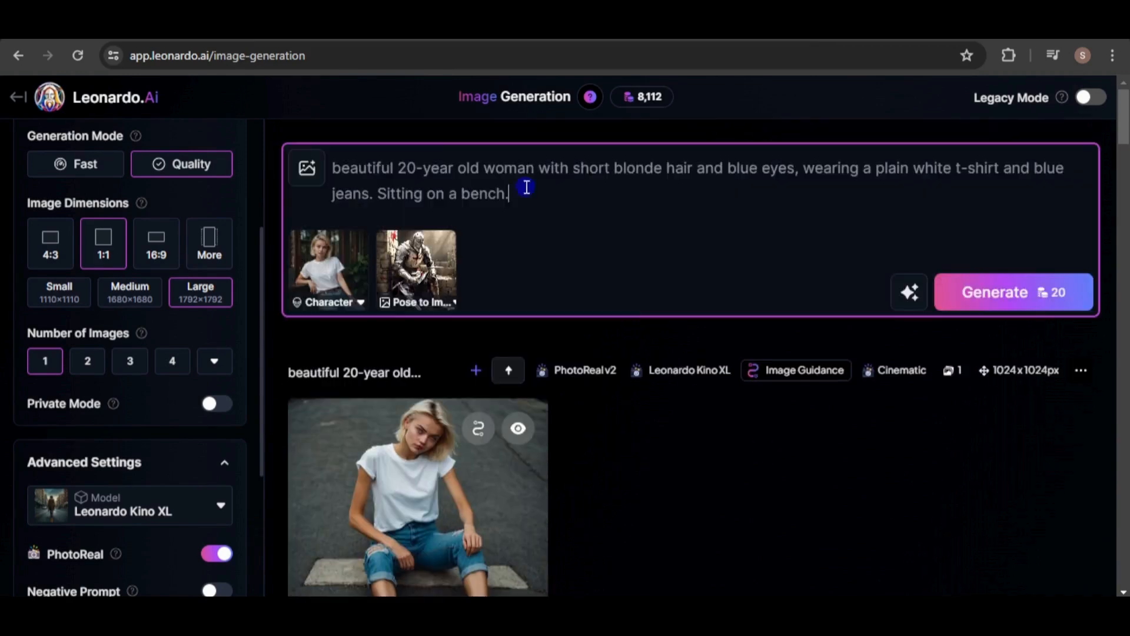
left_click(1014, 293)
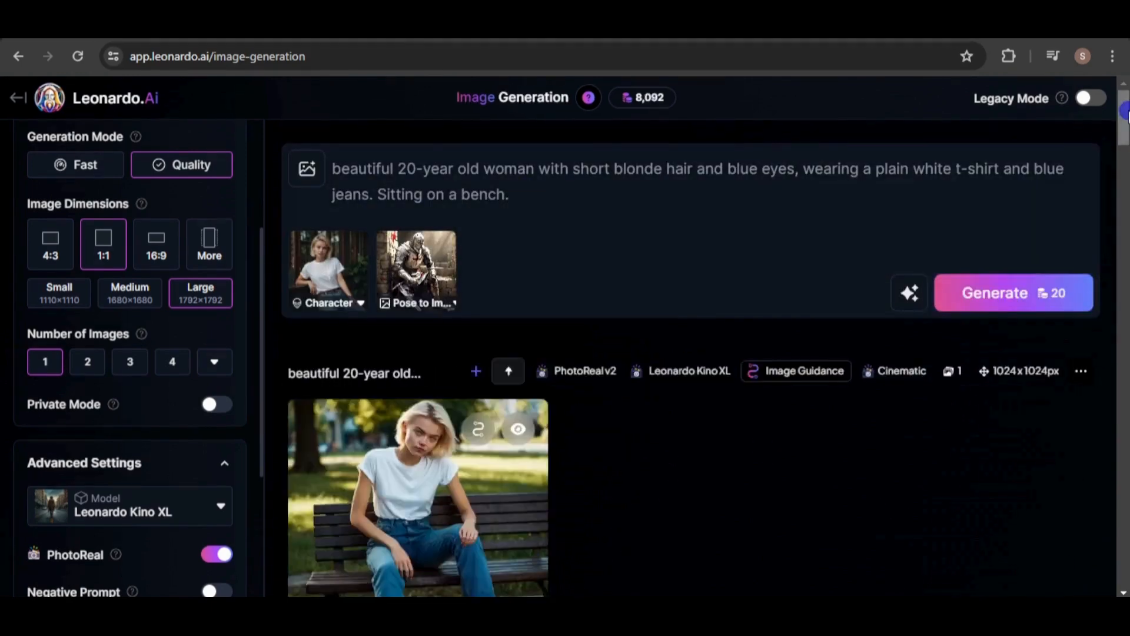
left_click_drag(1124, 114, 1124, 128)
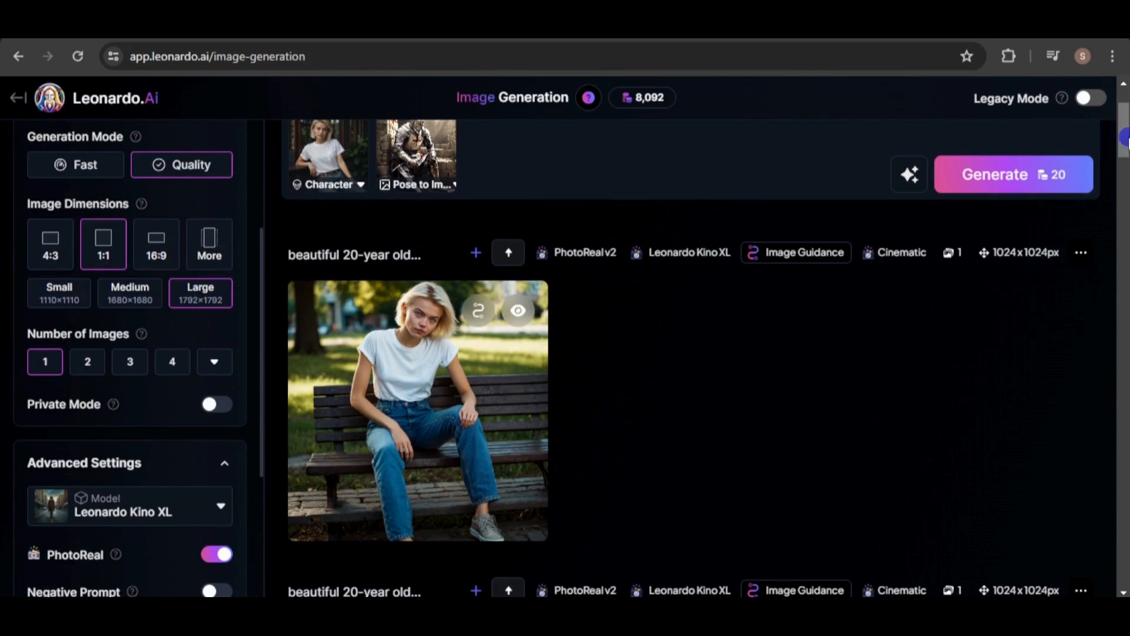
left_click_drag(1125, 136, 1125, 122)
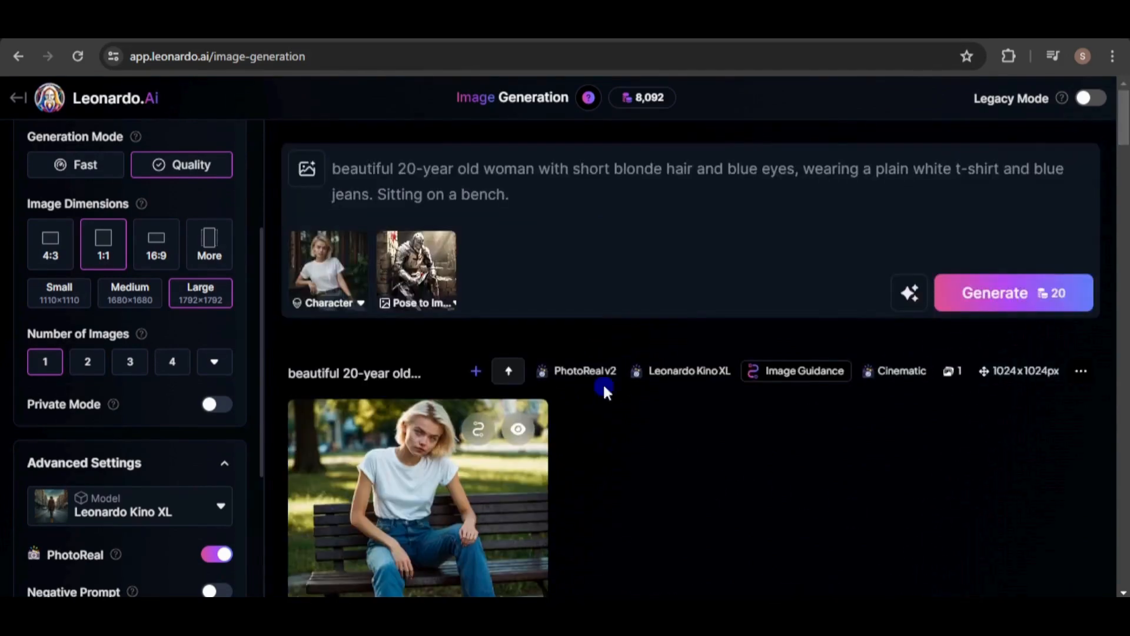
Add a Style Reference from the community feed using the multicoloured feather artwork, generate an image and review it
left_click(306, 169)
left_click(503, 168)
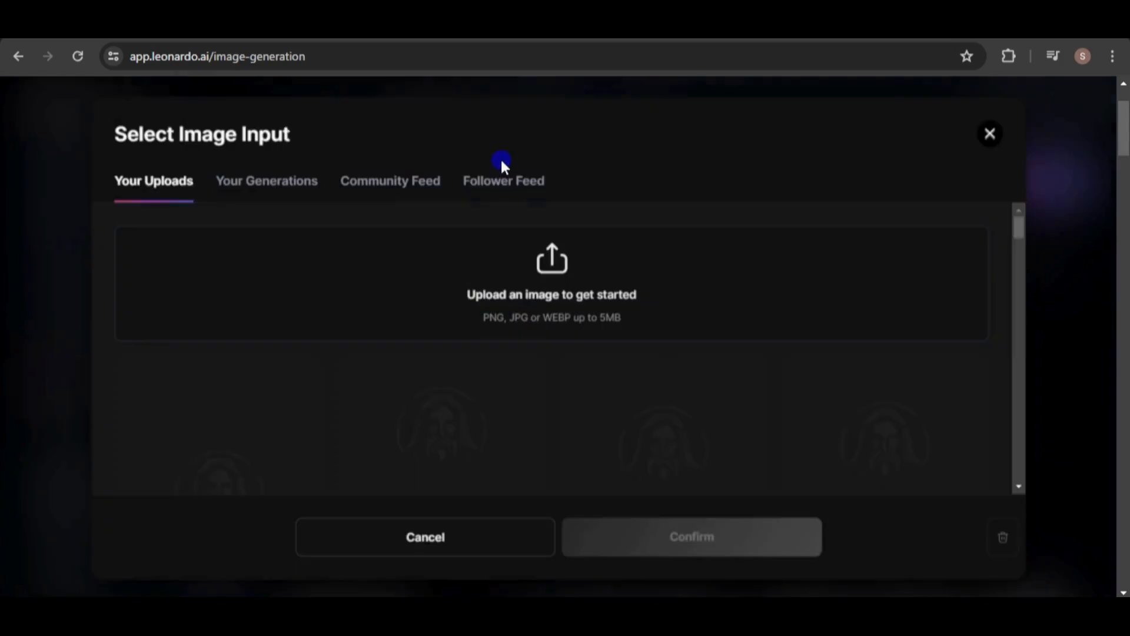
left_click(421, 180)
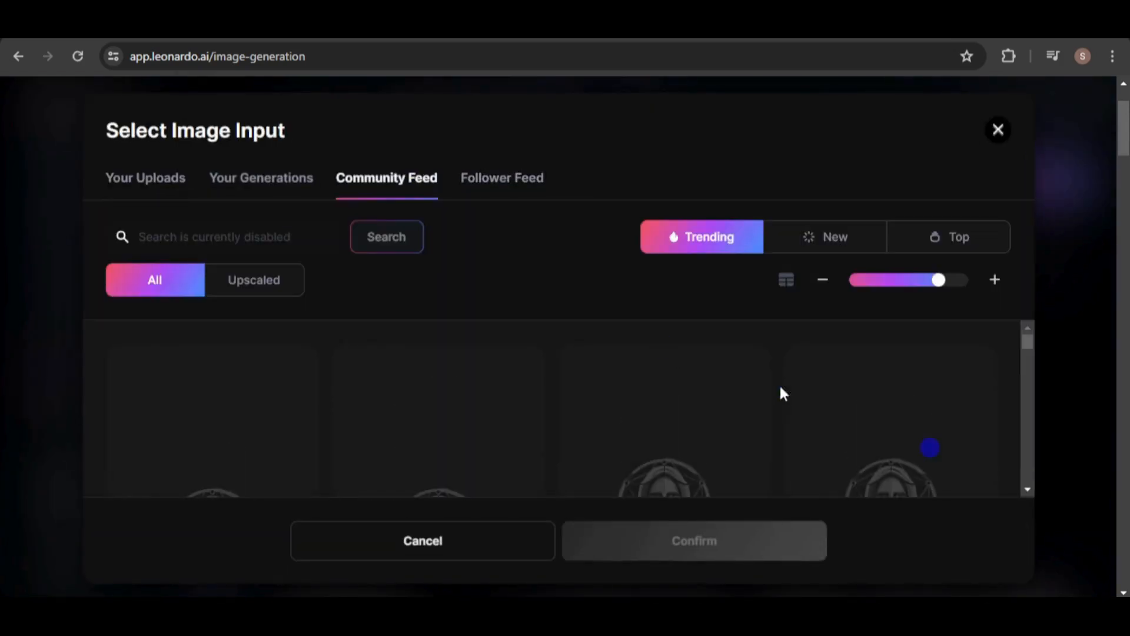
left_click_drag(1027, 490, 1026, 491)
left_click(910, 397)
left_click(683, 541)
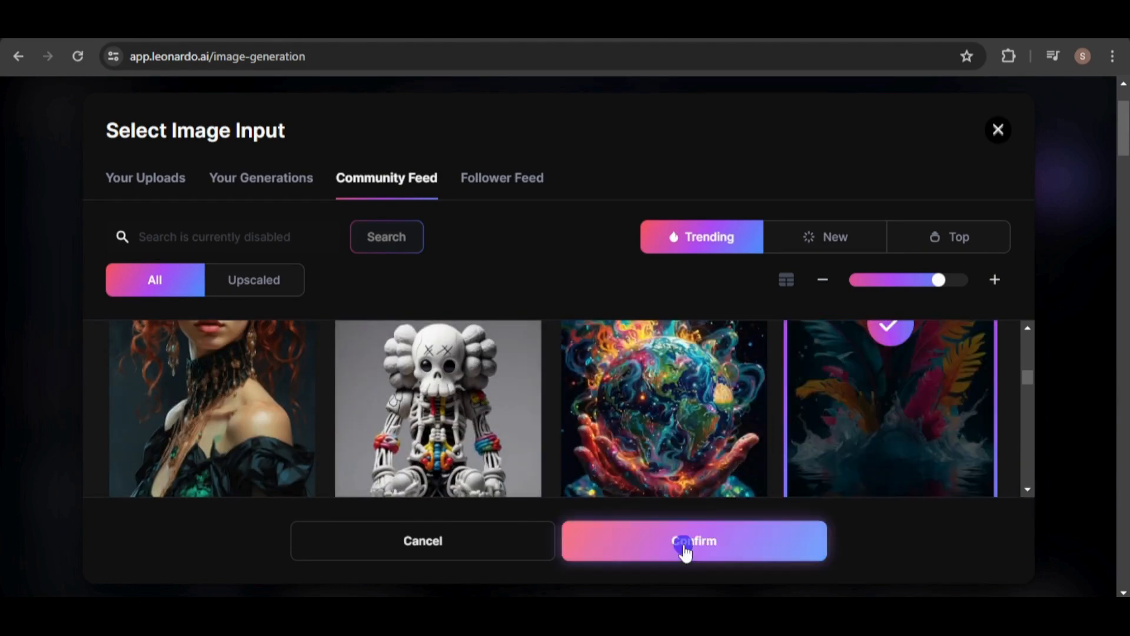
left_click_drag(1125, 128, 1124, 115)
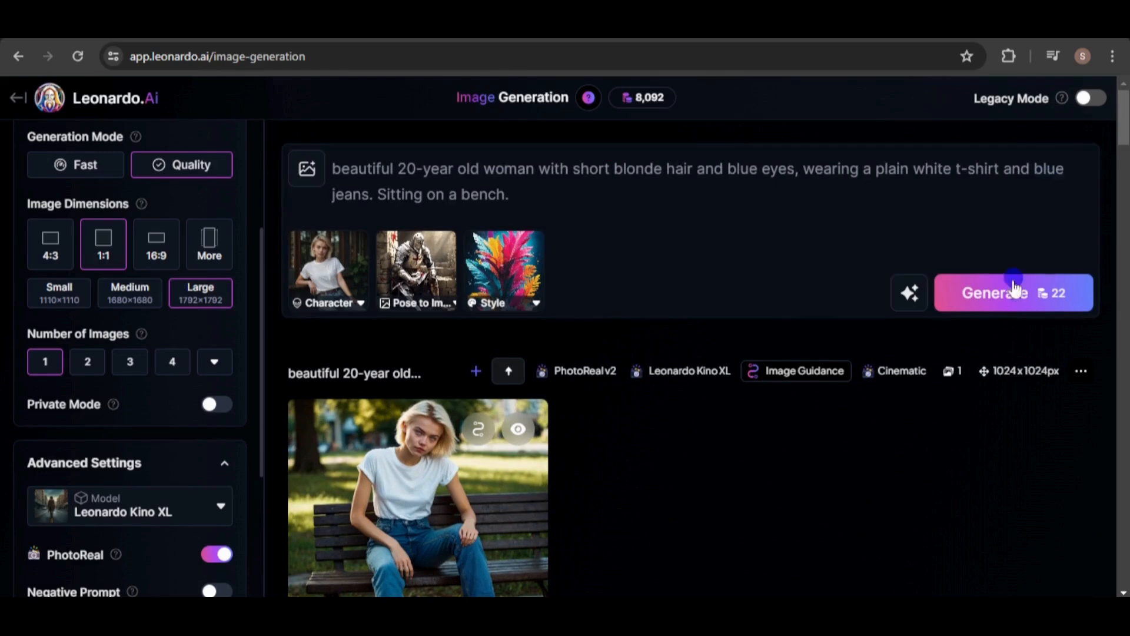
left_click(1017, 304)
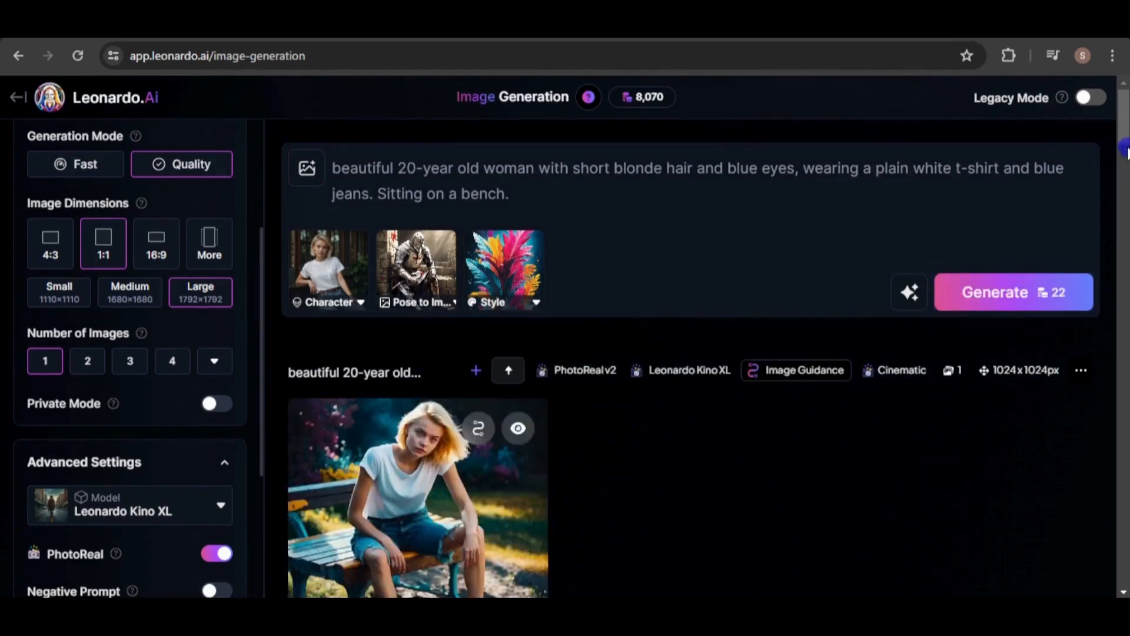
left_click_drag(1124, 128, 1124, 137)
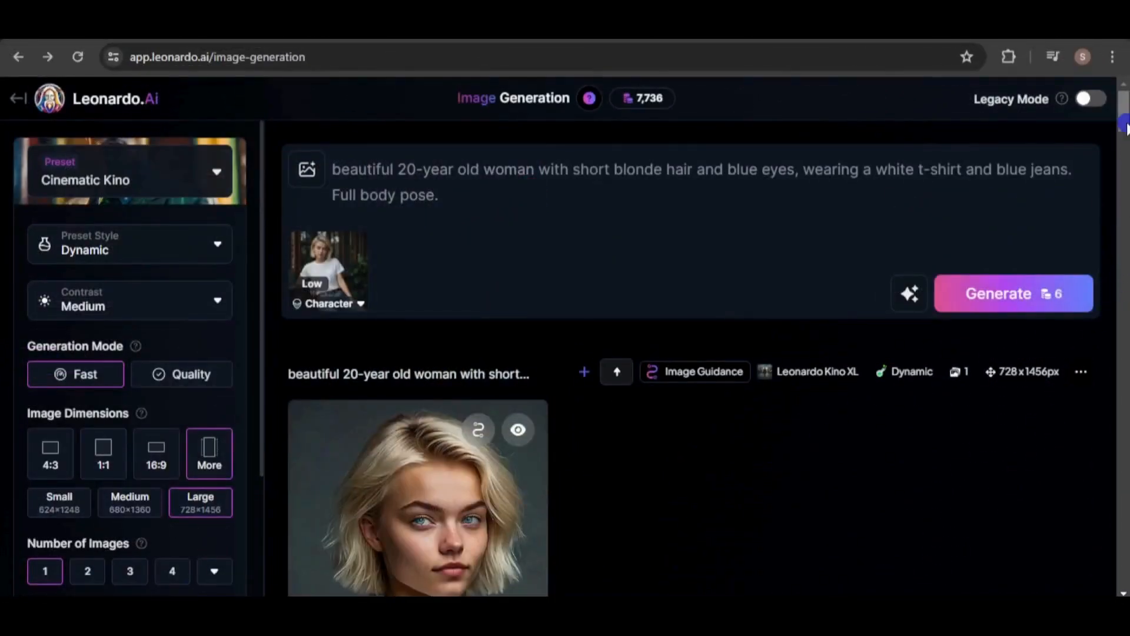
For the "Full body pose." prompt, add Pose to Image guidance alongside the Character Reference
left_click_drag(1124, 127, 1124, 323)
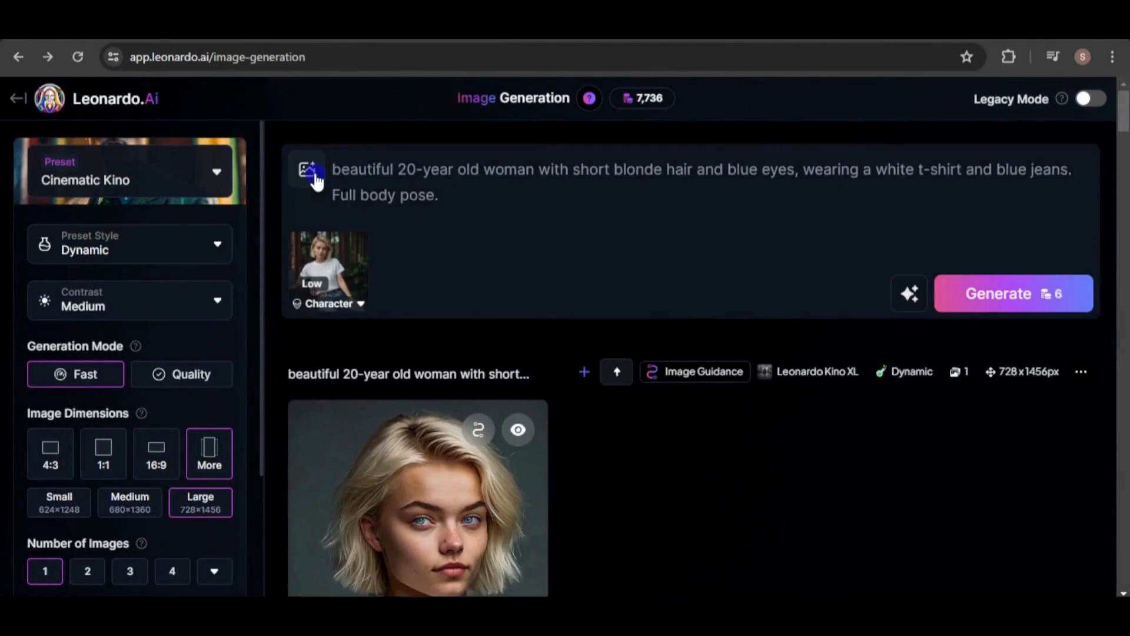
left_click(312, 174)
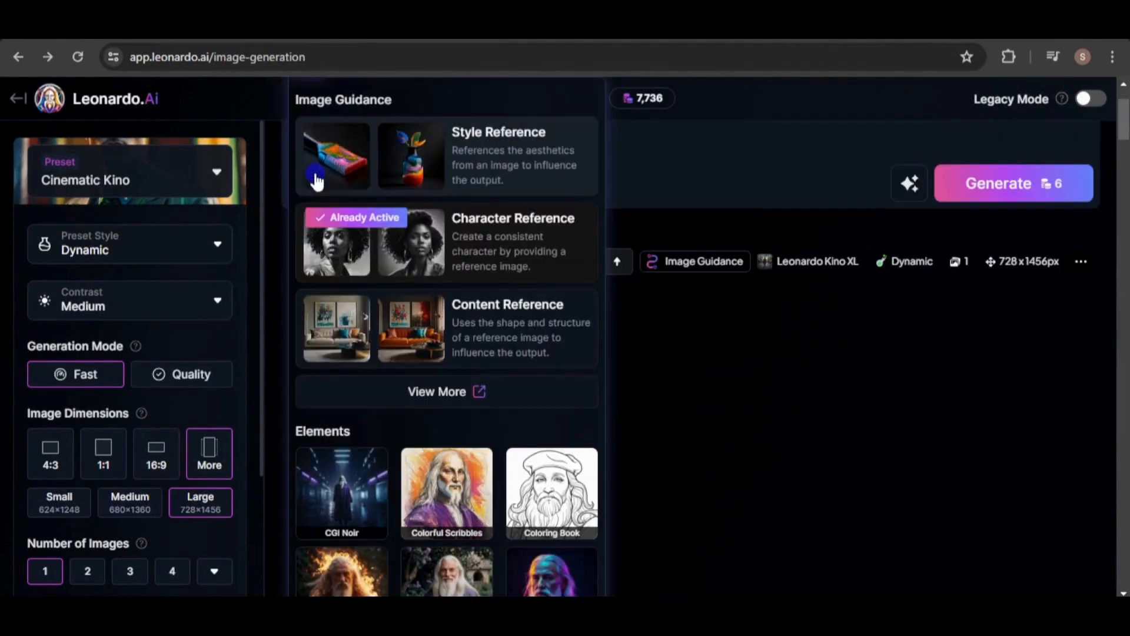
left_click(469, 388)
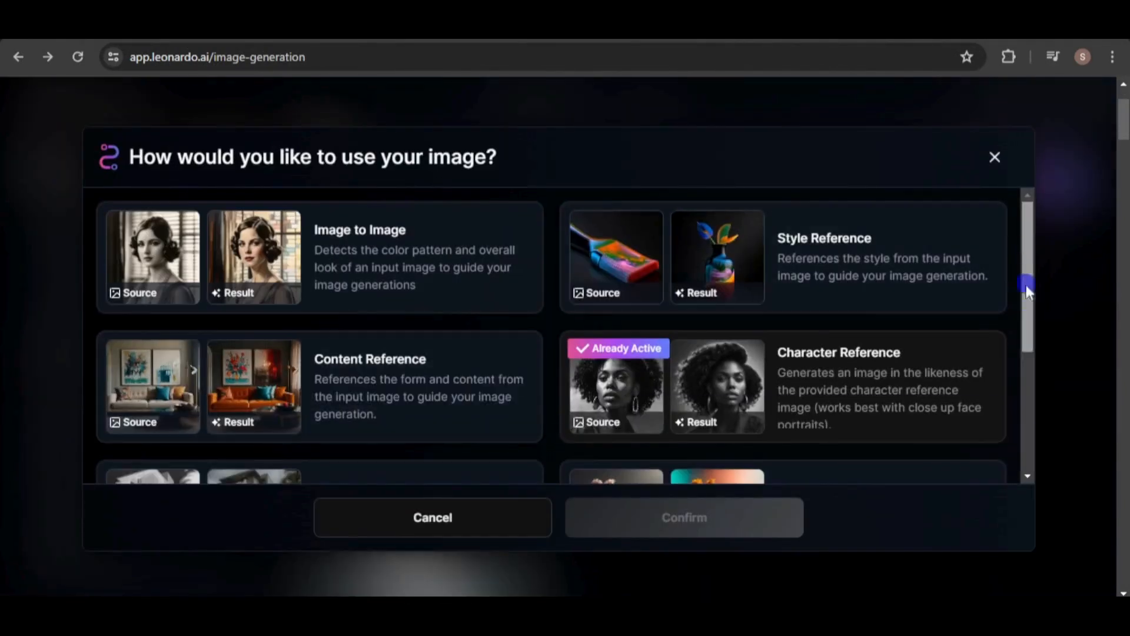
left_click_drag(1026, 285, 1026, 412)
left_click(450, 412)
left_click(671, 519)
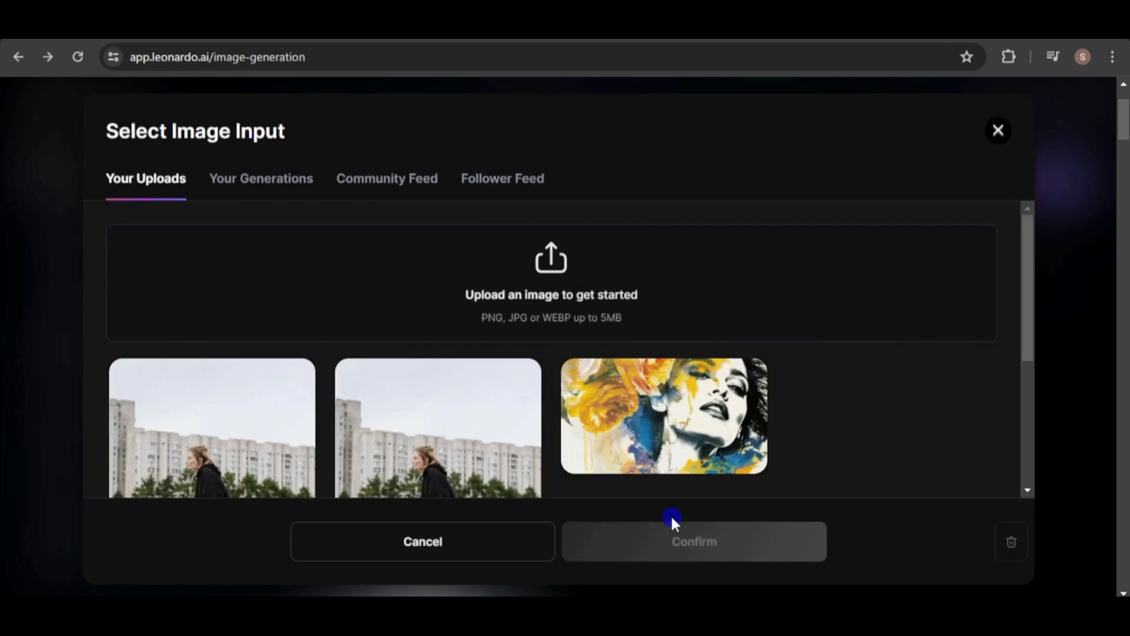
Use the winged fairy image from the community feed as the Pose to Image picture
left_click(367, 189)
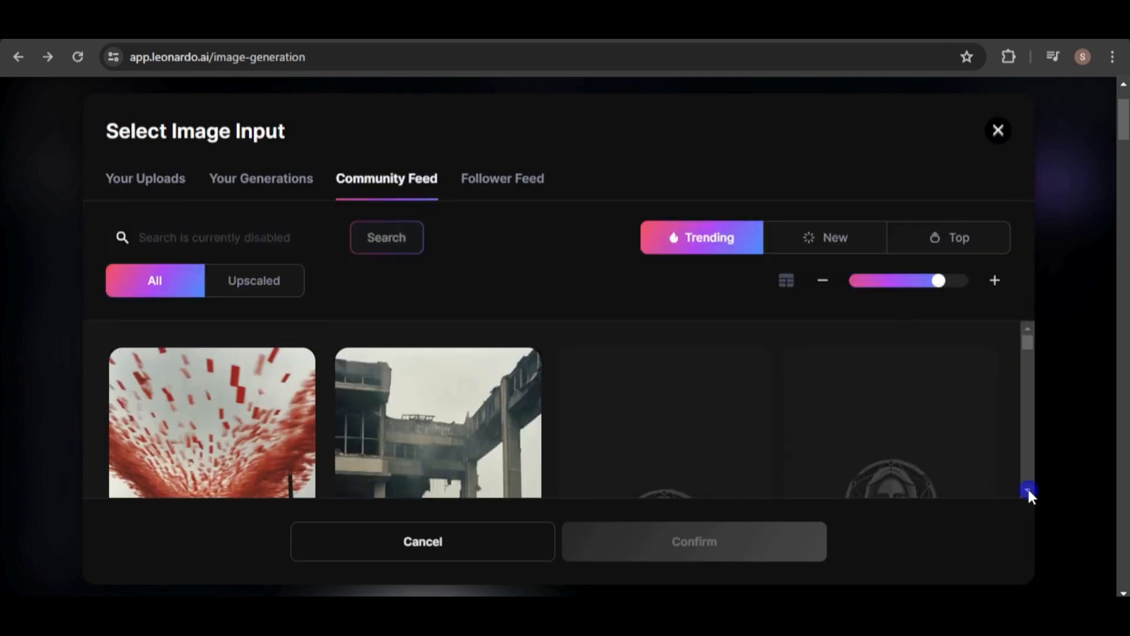
left_click(1027, 490)
left_click(1027, 491)
left_click(1027, 328)
left_click(1027, 327)
left_click(674, 429)
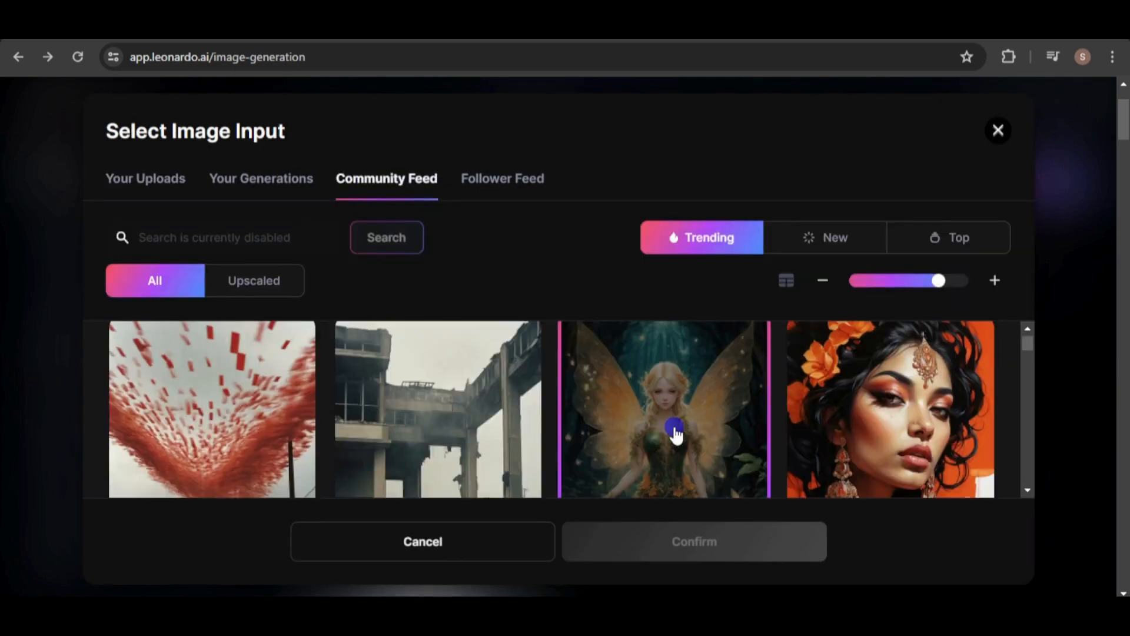
left_click(681, 553)
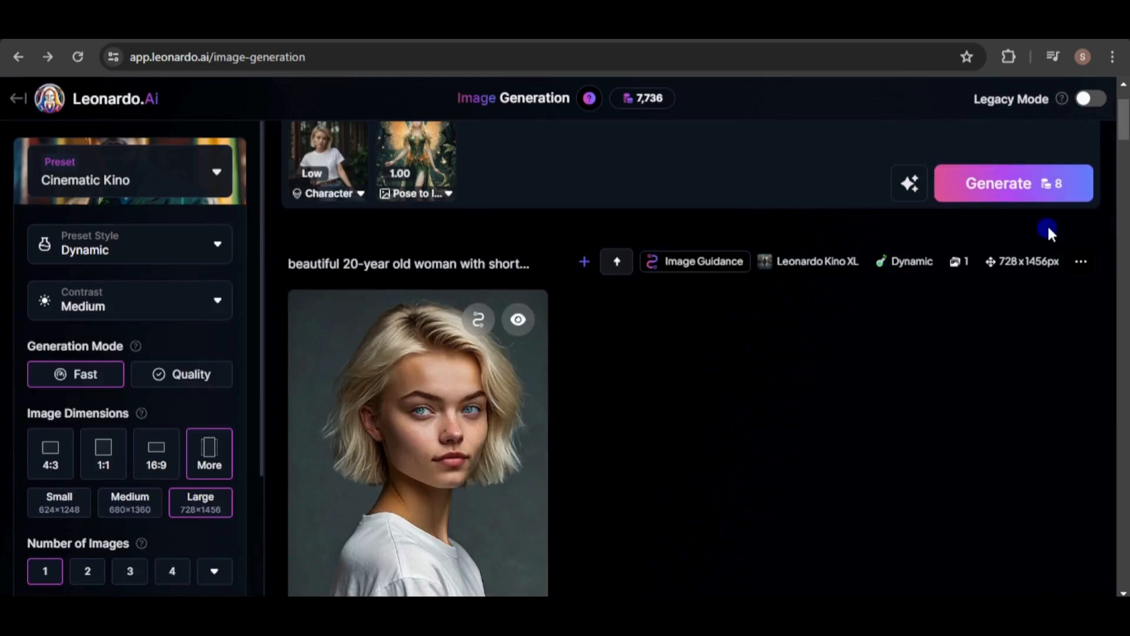
Keep the Pose to Image strength at 1.00 and generate an image
left_click(445, 305)
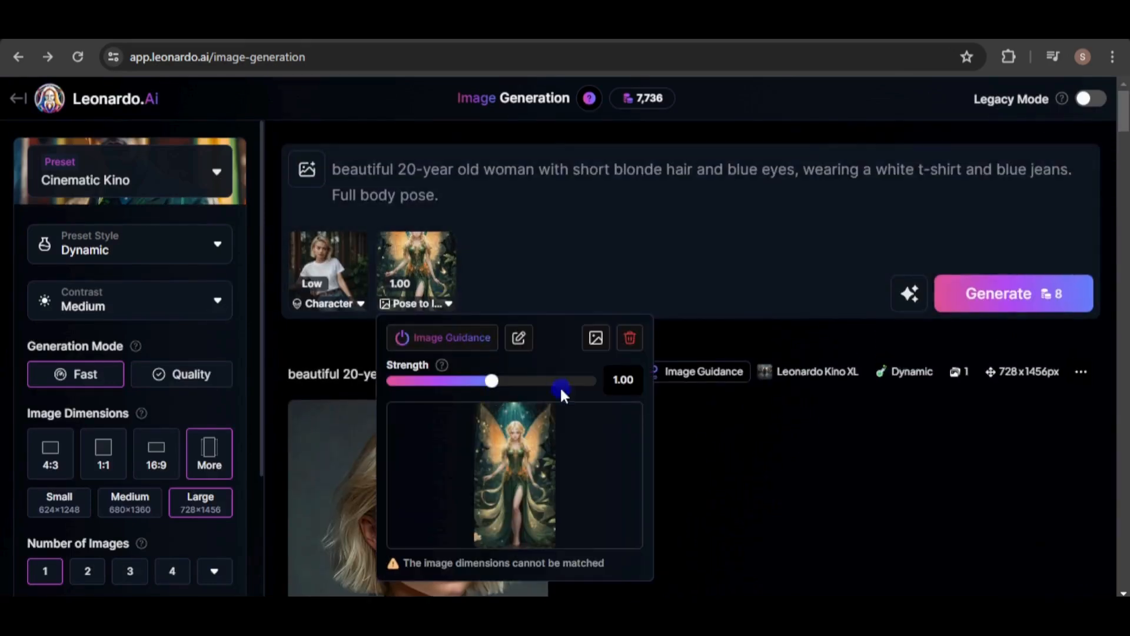
mouse_move(491, 381)
left_mouse_down()
mouse_move(605, 382)
mouse_move(492, 388)
left_mouse_up()
left_click(761, 310)
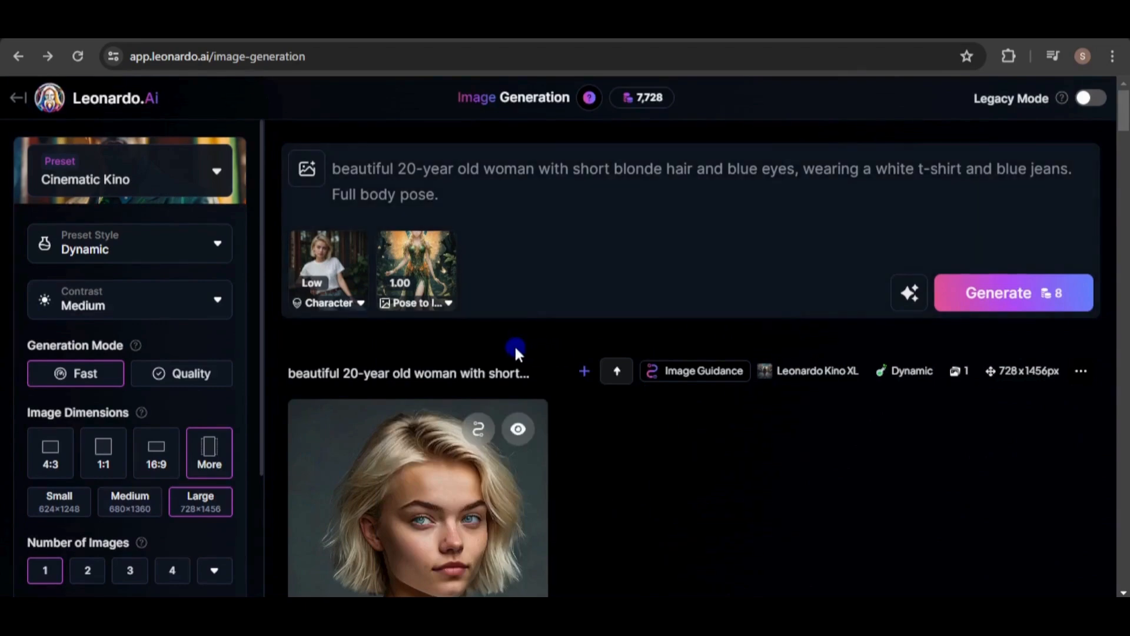
Set the Character Reference strength to High and generate another full-body image
left_click(360, 303)
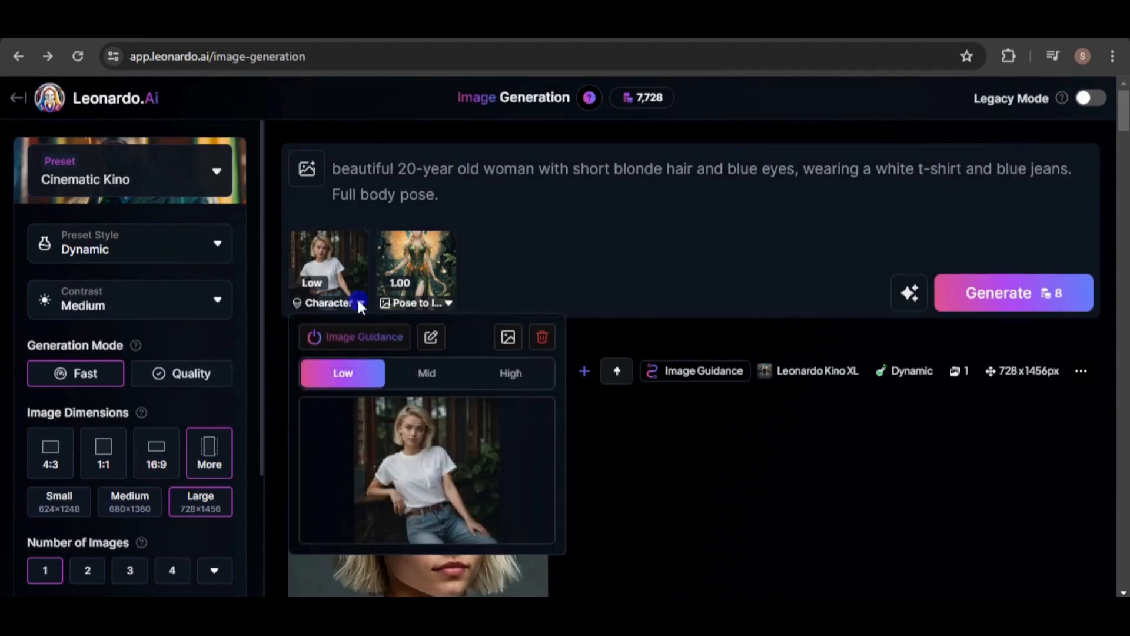
left_click(510, 376)
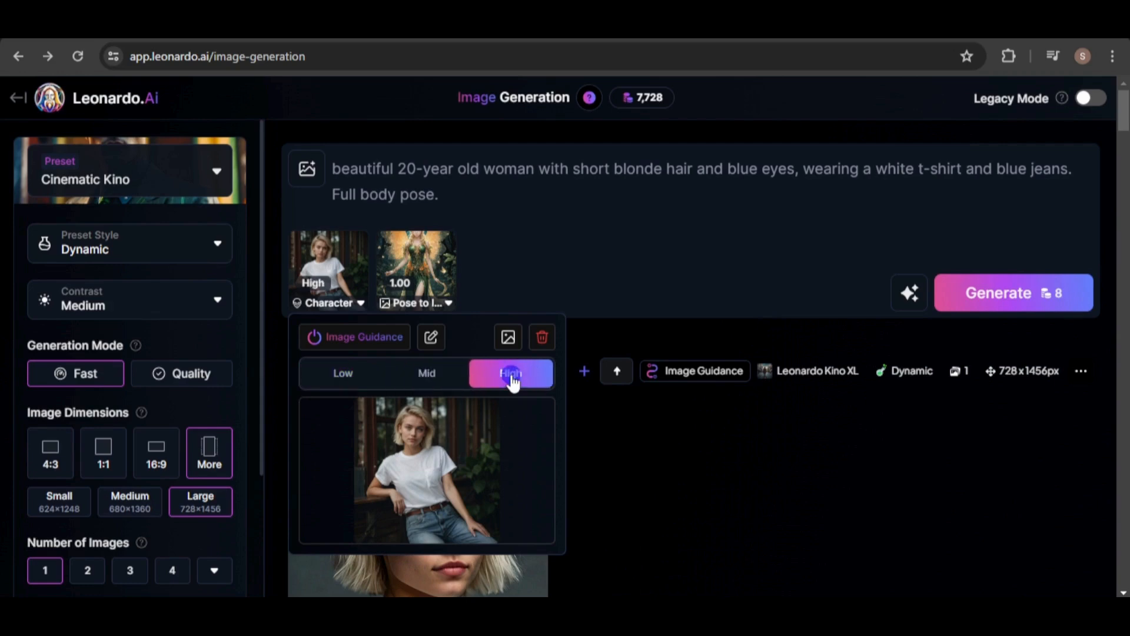
left_click(1008, 292)
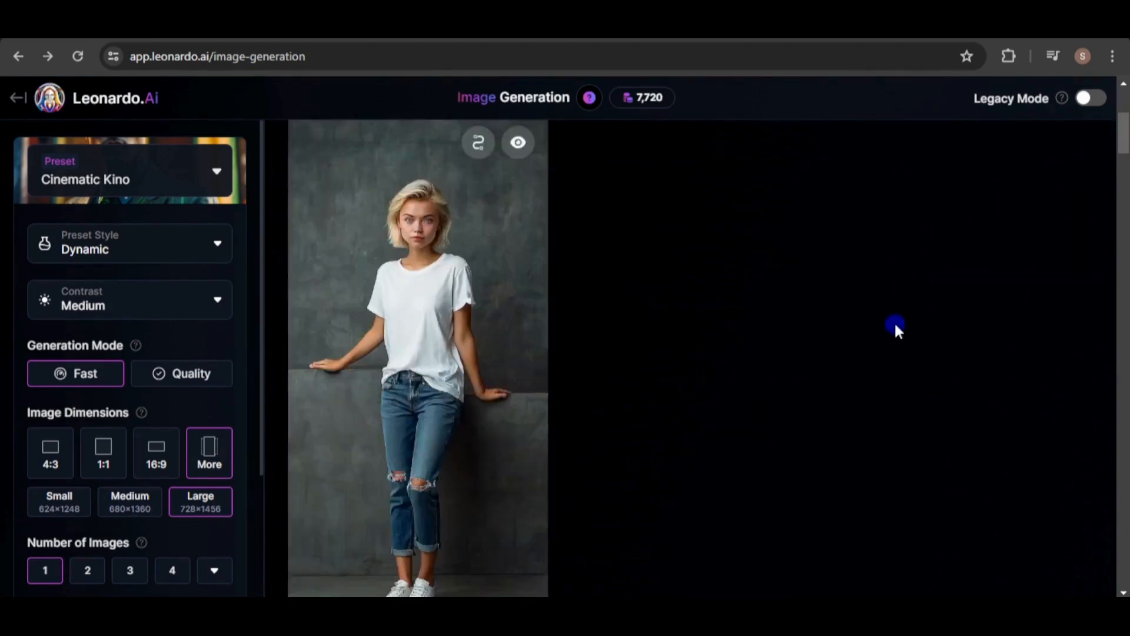
Set the Pose to Image strength to 0.50 and generate another full-body image
left_click_drag(1129, 135, 1129, 141)
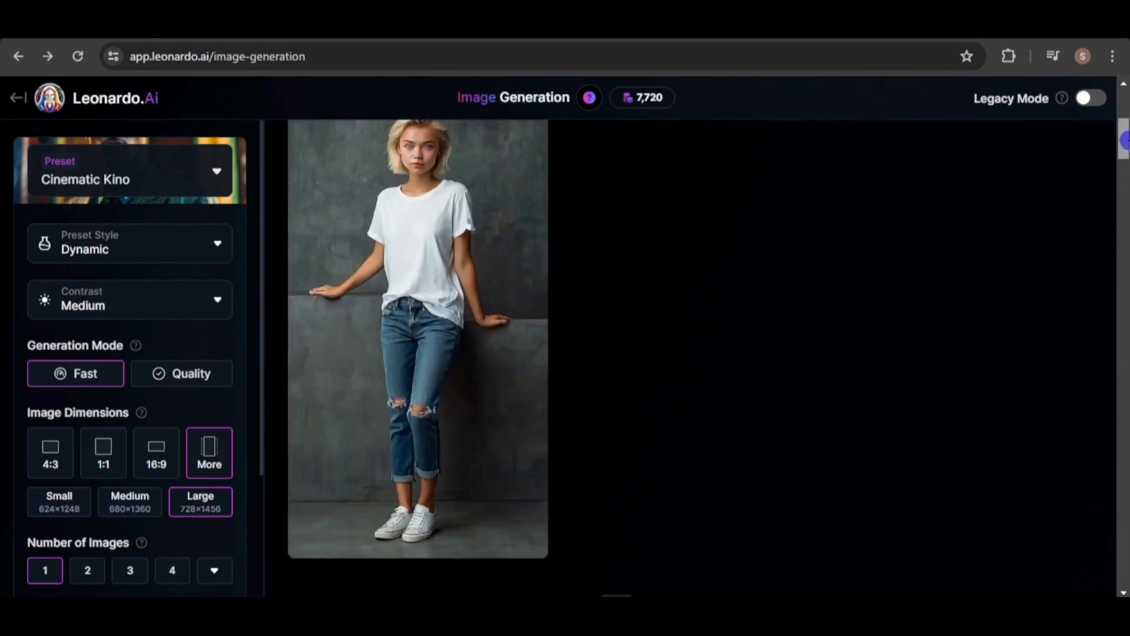
scroll(1124, 141, "up", 6)
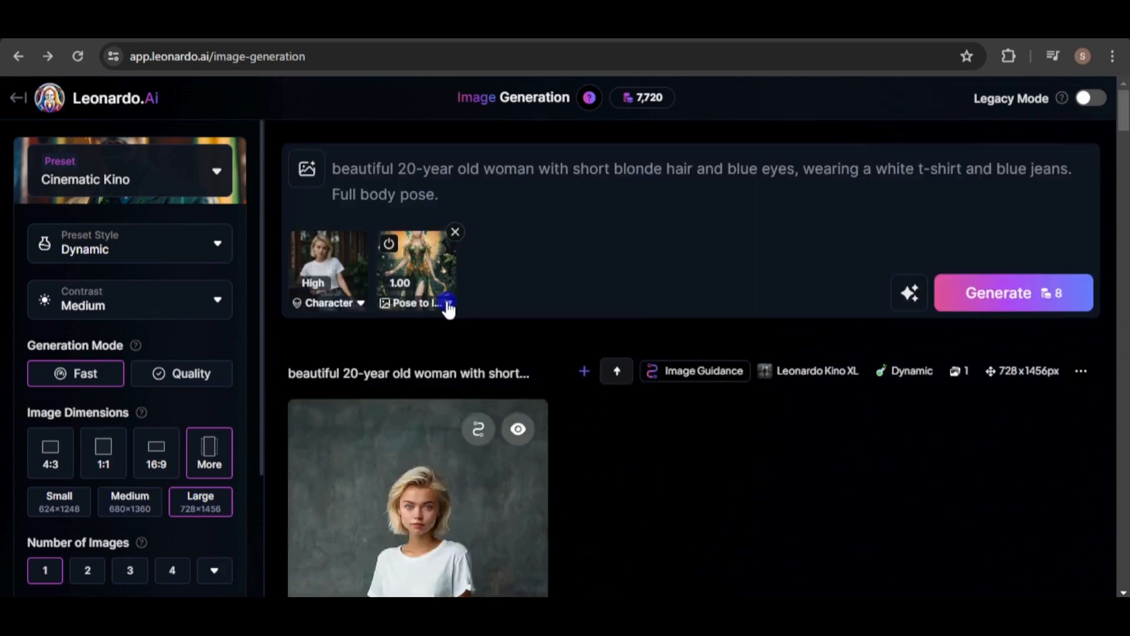
left_click(449, 305)
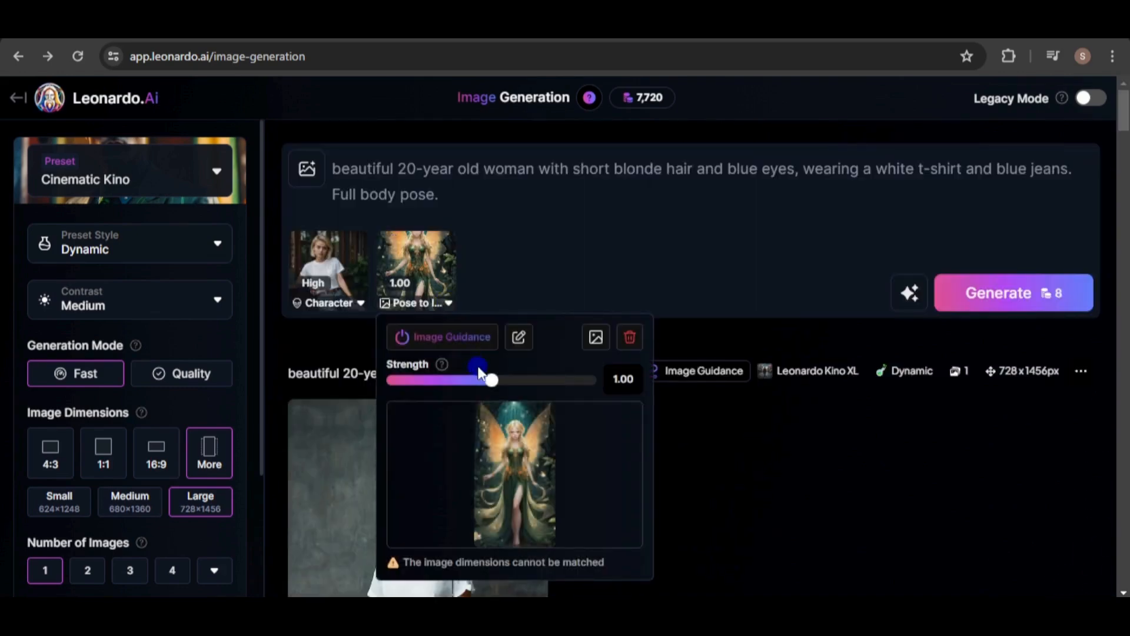
left_click_drag(492, 380, 438, 381)
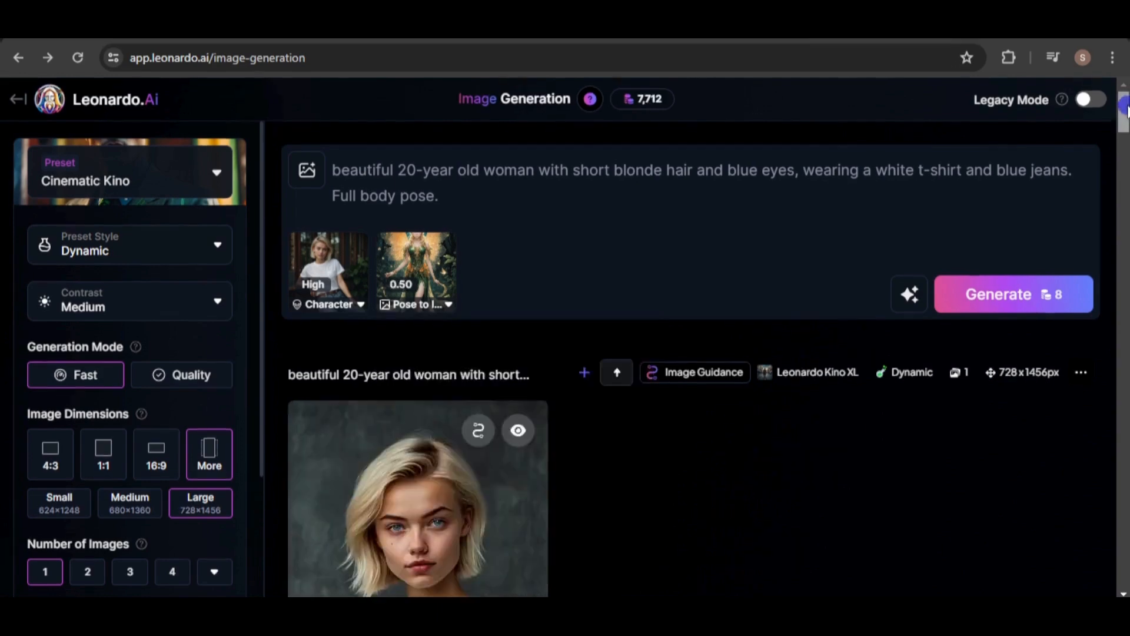
Raise the Pose to Image strength moderately above 0.50, generate another full-body image and view the result
mouse_move(1127, 106)
left_mouse_down()
mouse_move(1127, 138)
mouse_move(1127, 85)
left_mouse_up()
left_click(449, 308)
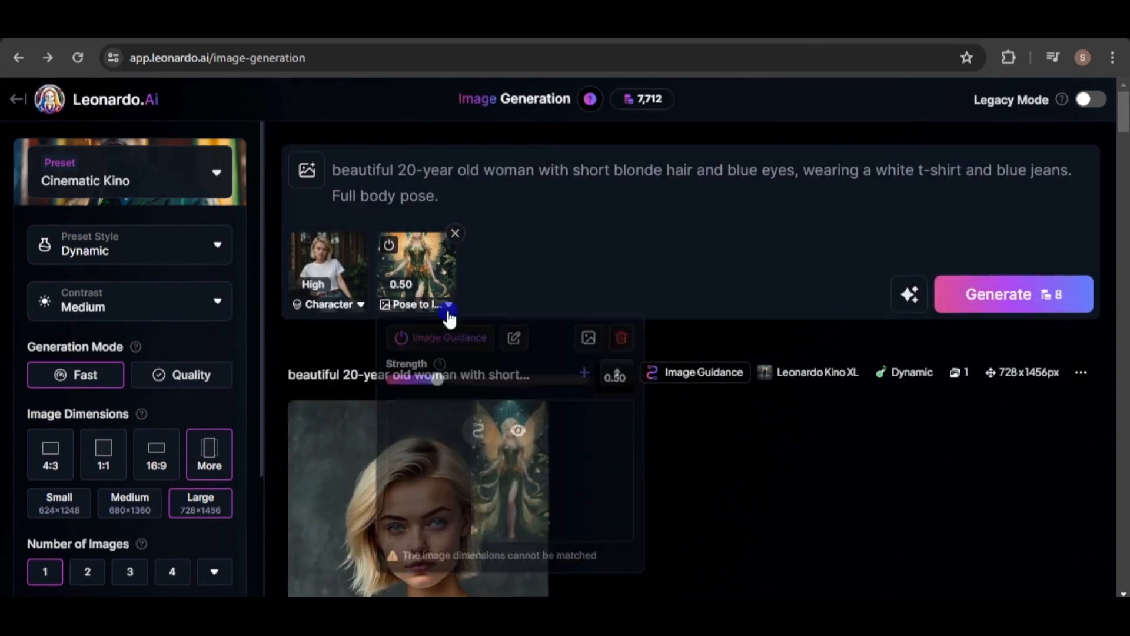
left_click_drag(441, 386, 469, 386)
left_click(1012, 295)
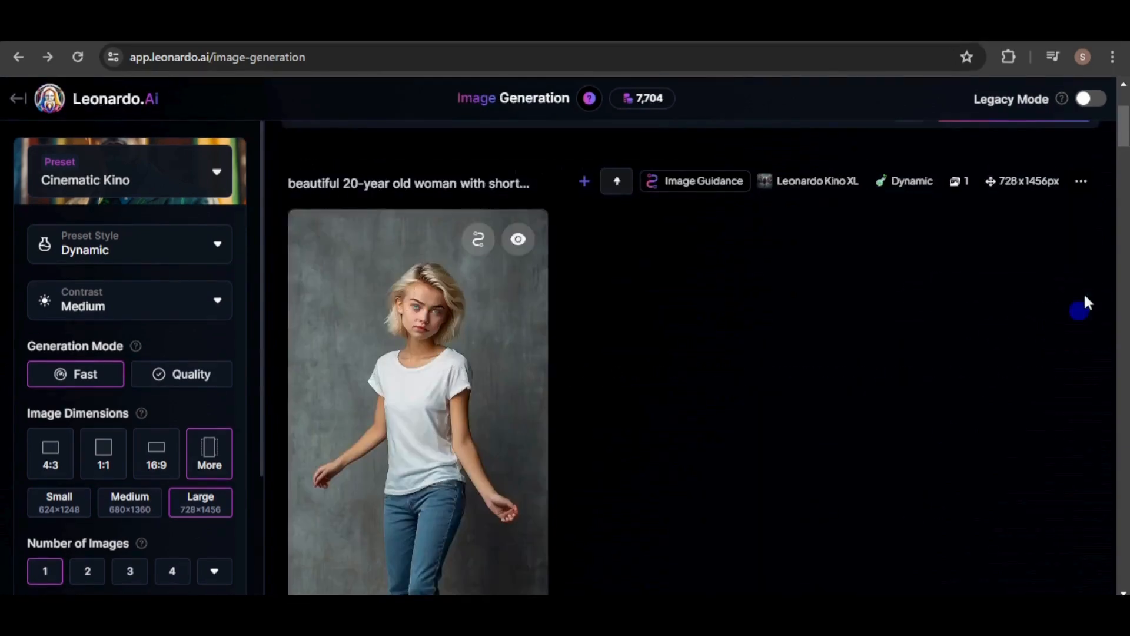
left_click_drag(1121, 132, 1124, 146)
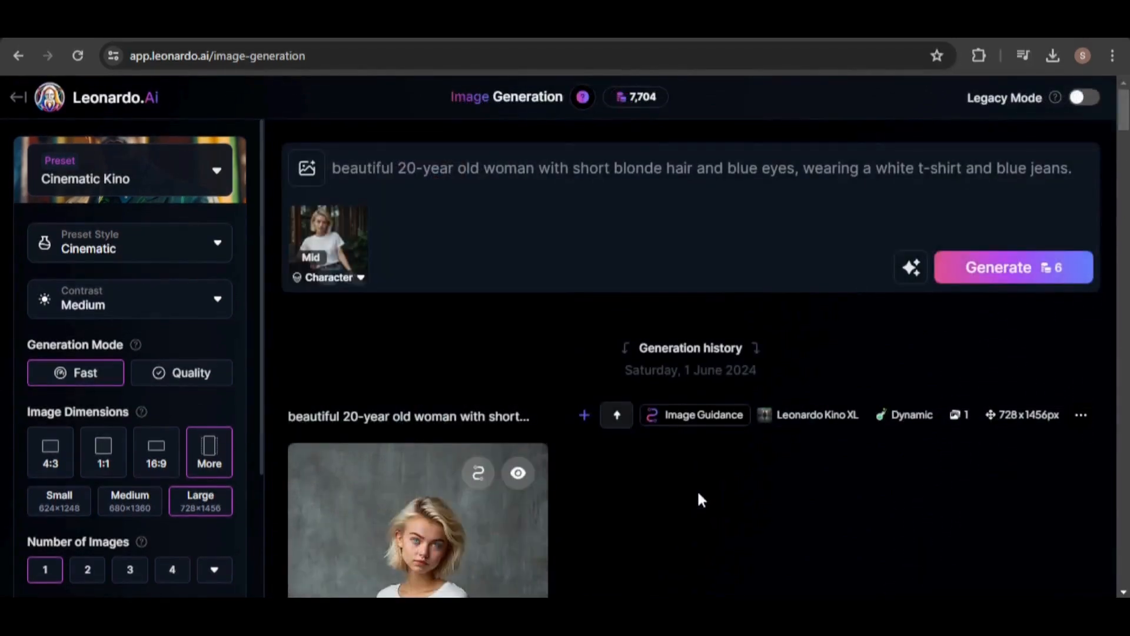
Configure the generation settings with the Fashion preset style, Instagram (4:5) image dimensions and Quality generation mode
left_click(217, 244)
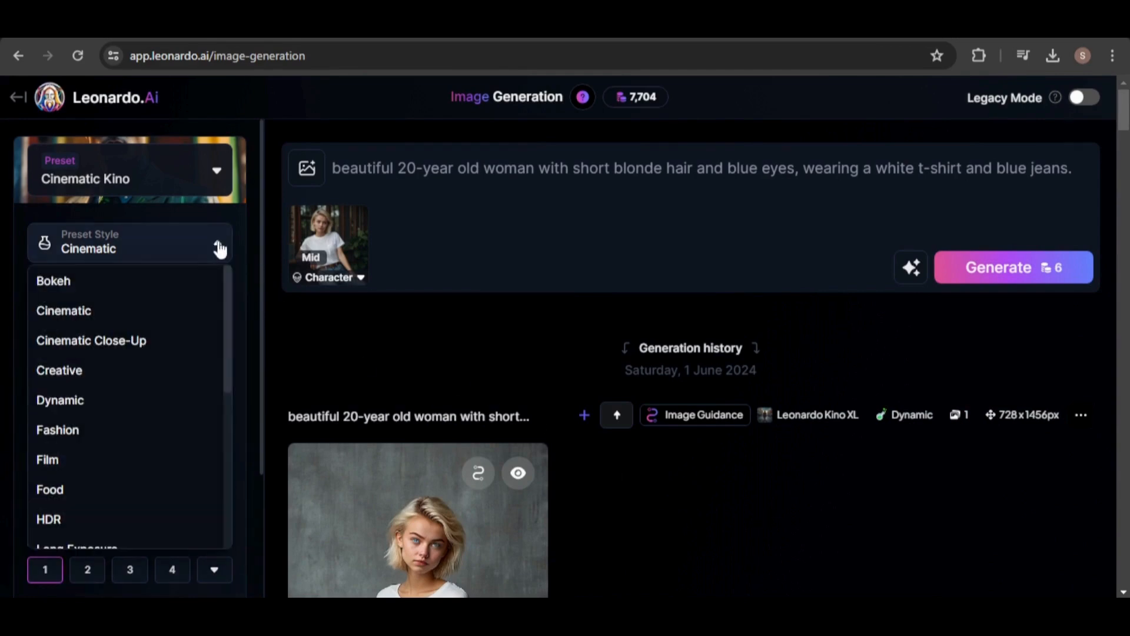
left_click(69, 430)
left_click(220, 459)
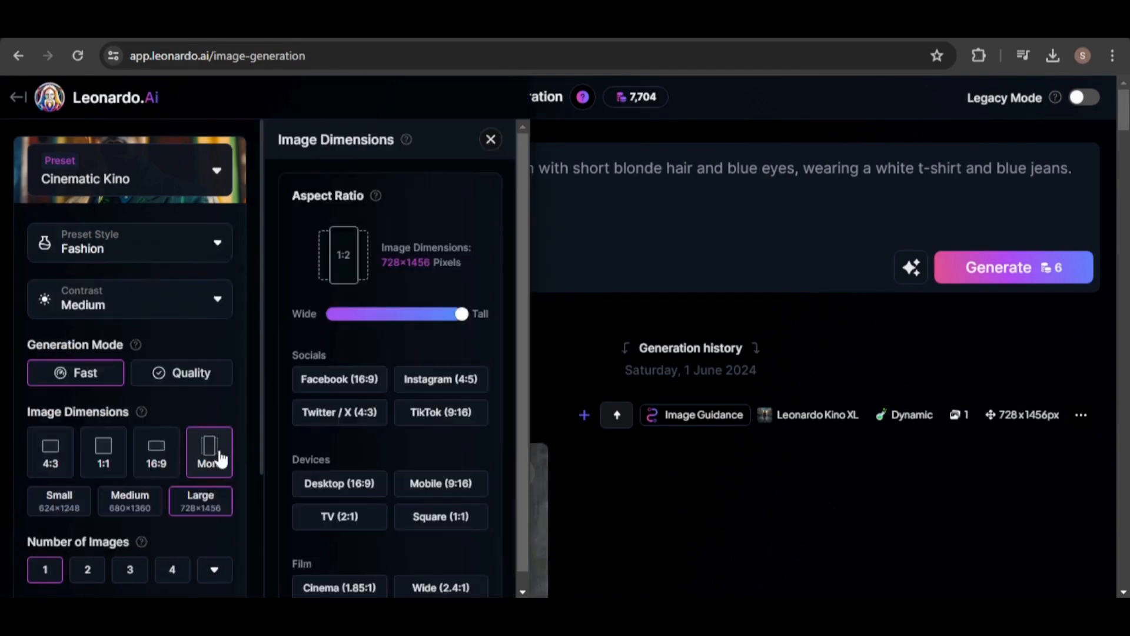
left_click(439, 382)
left_click(491, 140)
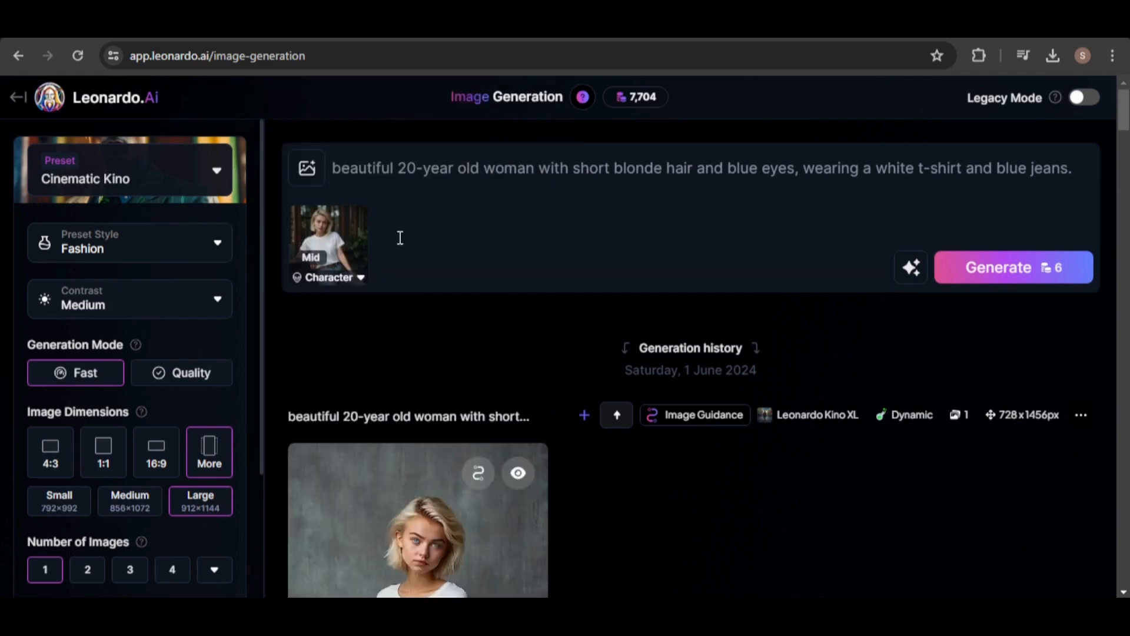
left_click(172, 373)
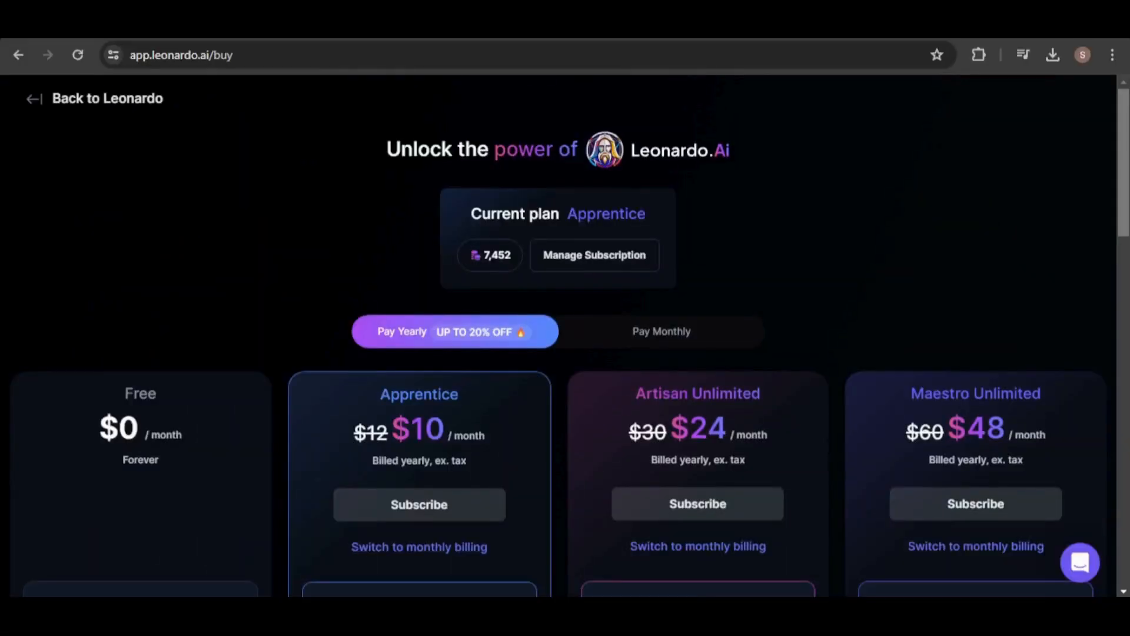
Examine the prices and included features of the yearly subscription plans
left_click_drag(1127, 154, 1127, 193)
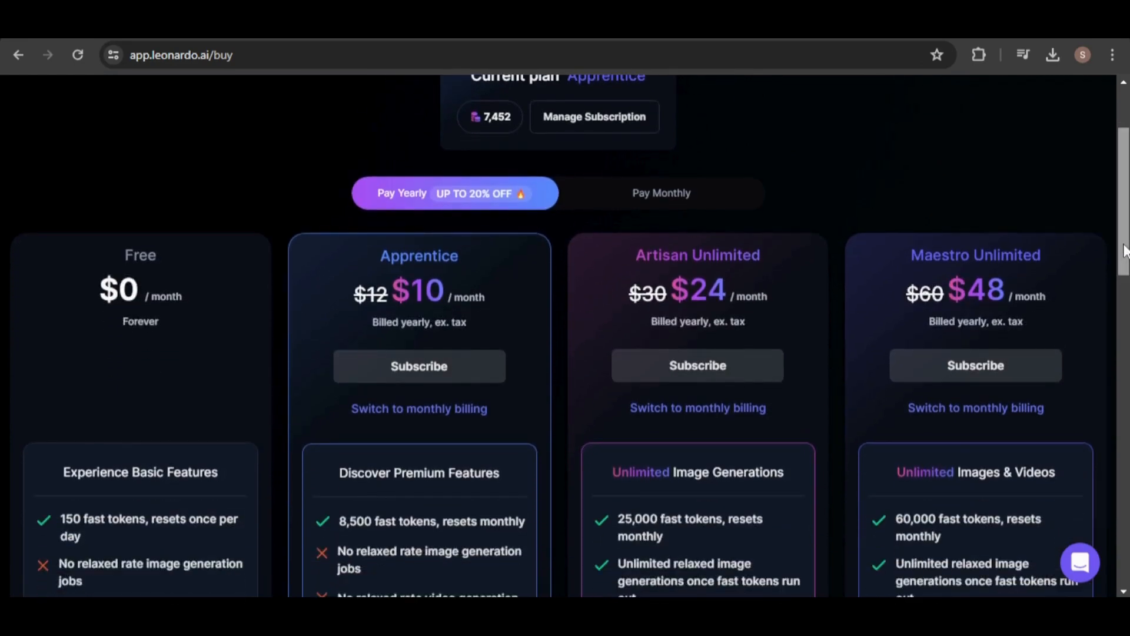
left_click_drag(1126, 253, 1126, 279)
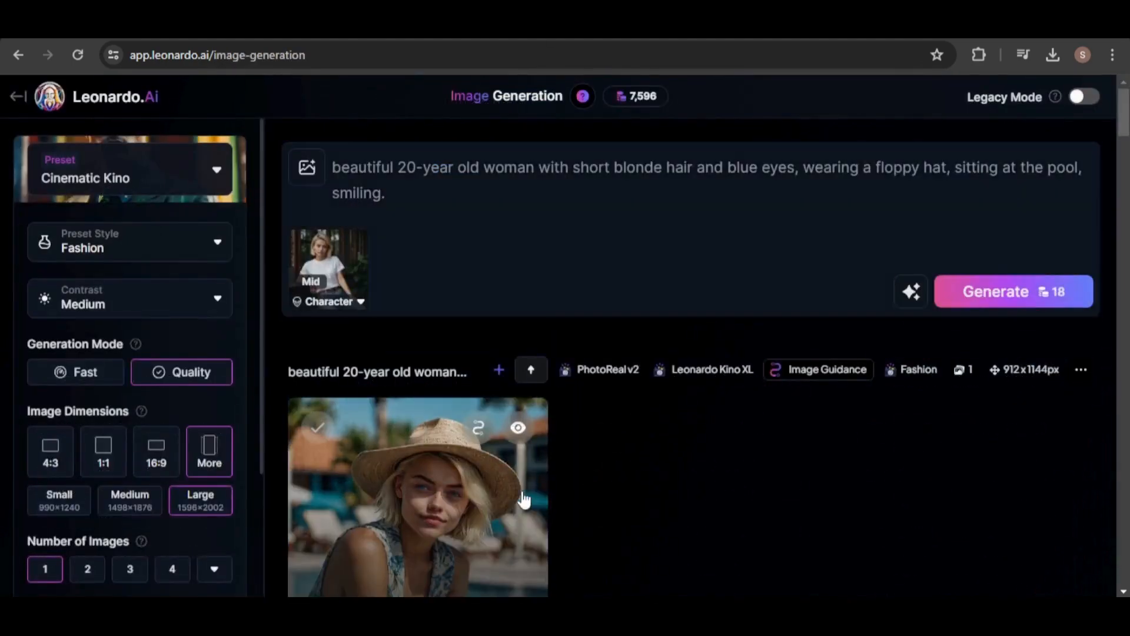
Change the prompt's ending to "wearing a leather jacket, graphic tee, high-waisted jeans, sneakers, chunky jewelry, edgy hairstyle, leaning against a graffiti wall." and generate an image
left_click(524, 499)
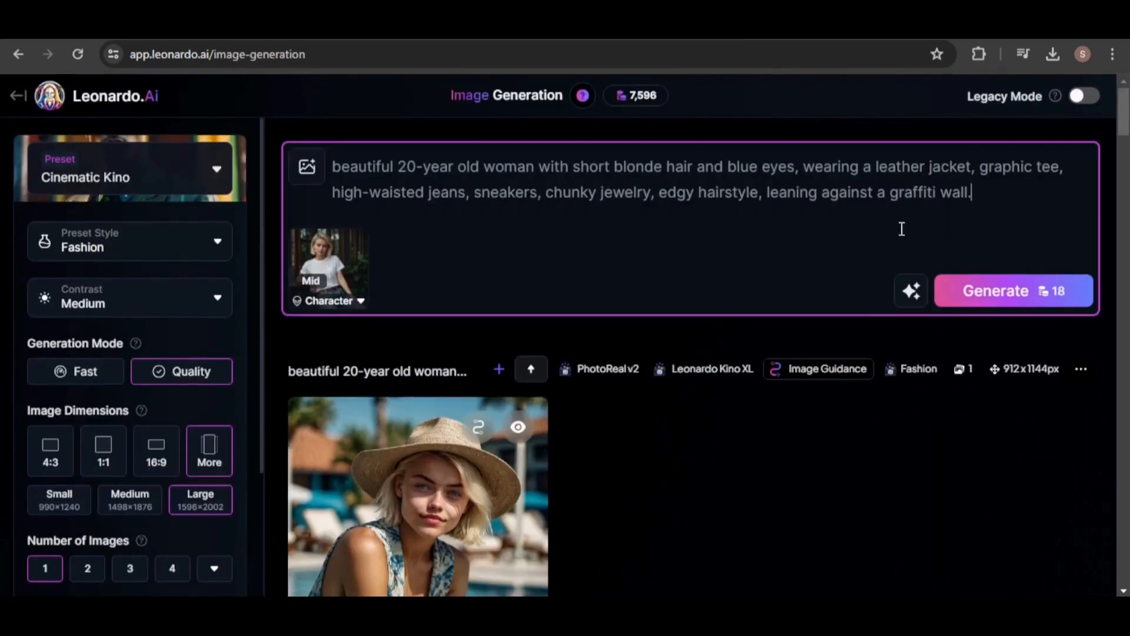
left_click(1013, 301)
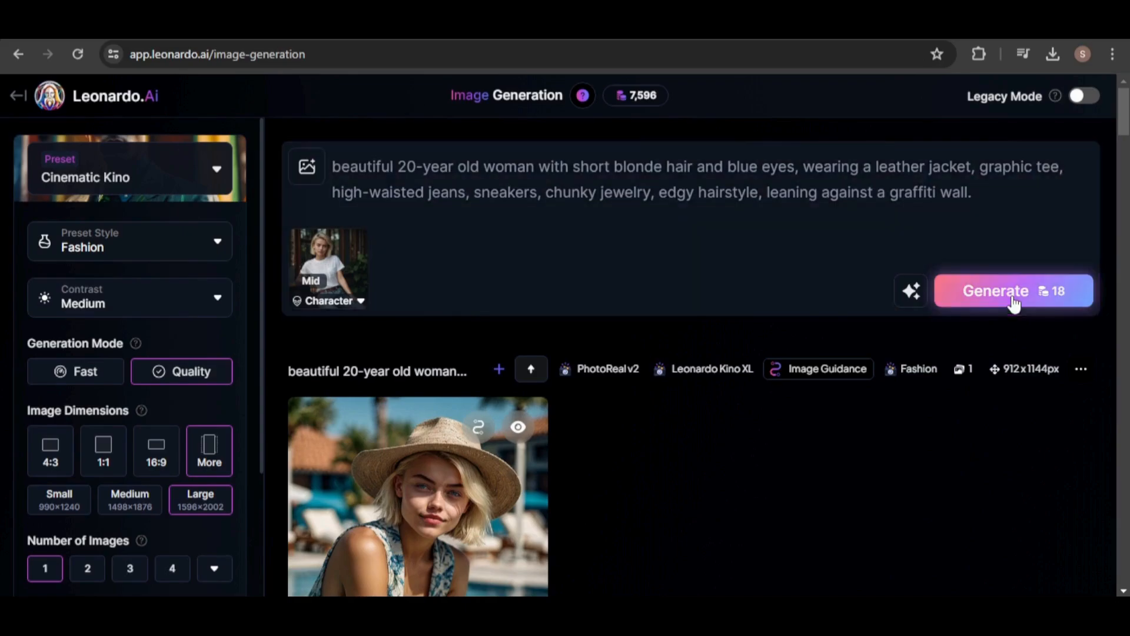